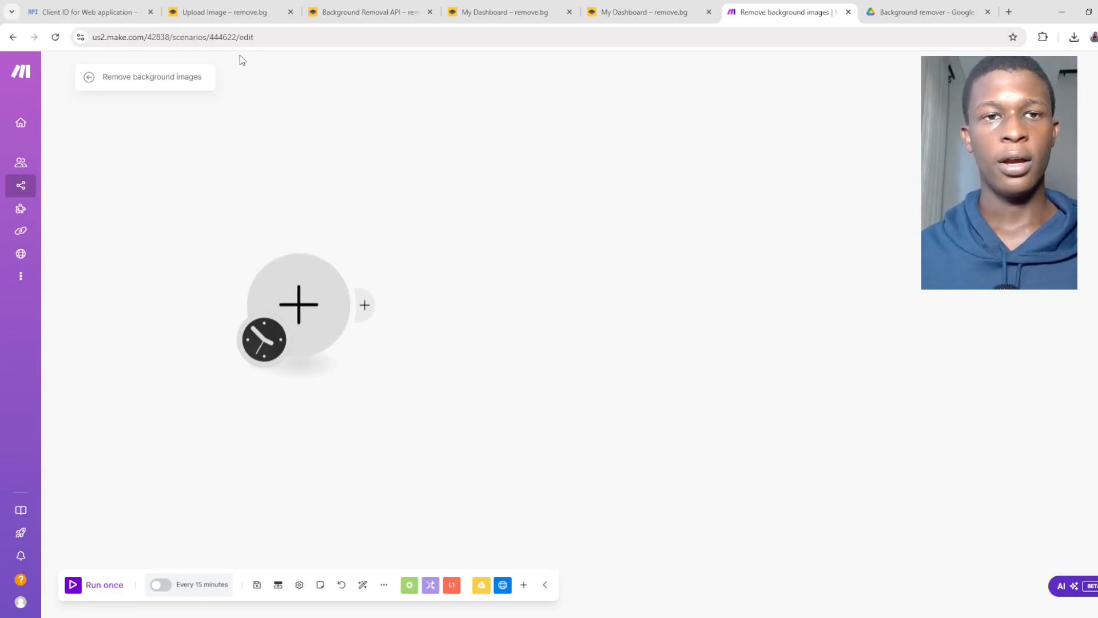
# Open the remove.bg API page and review the Get started section's free monthly API call allowance
pyautogui.click(368, 8)
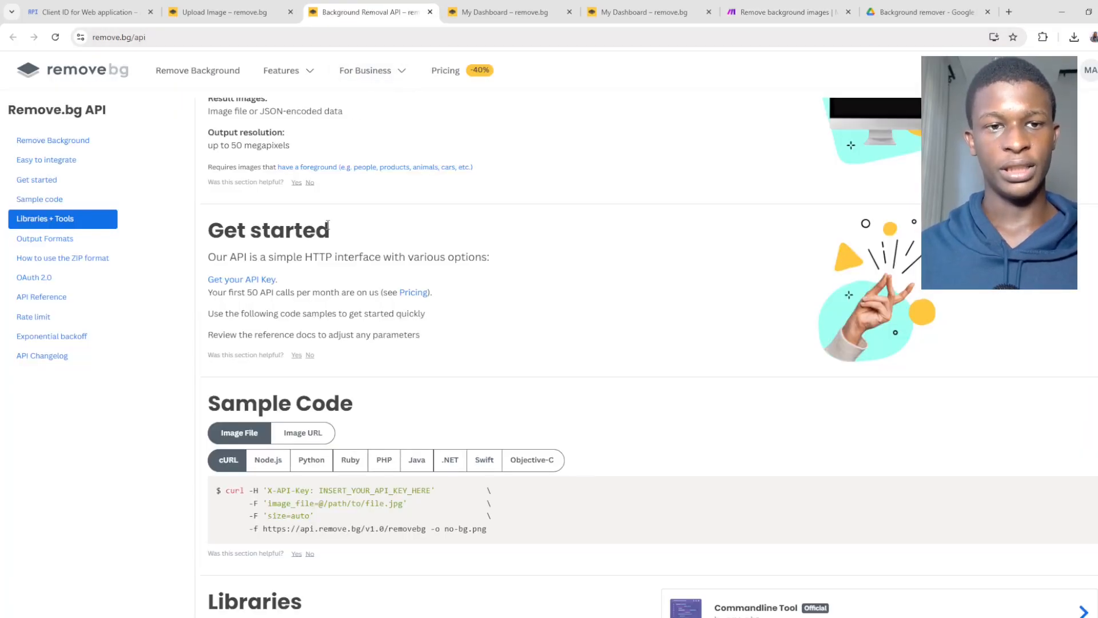
pyautogui.scroll(2, 327, 224)
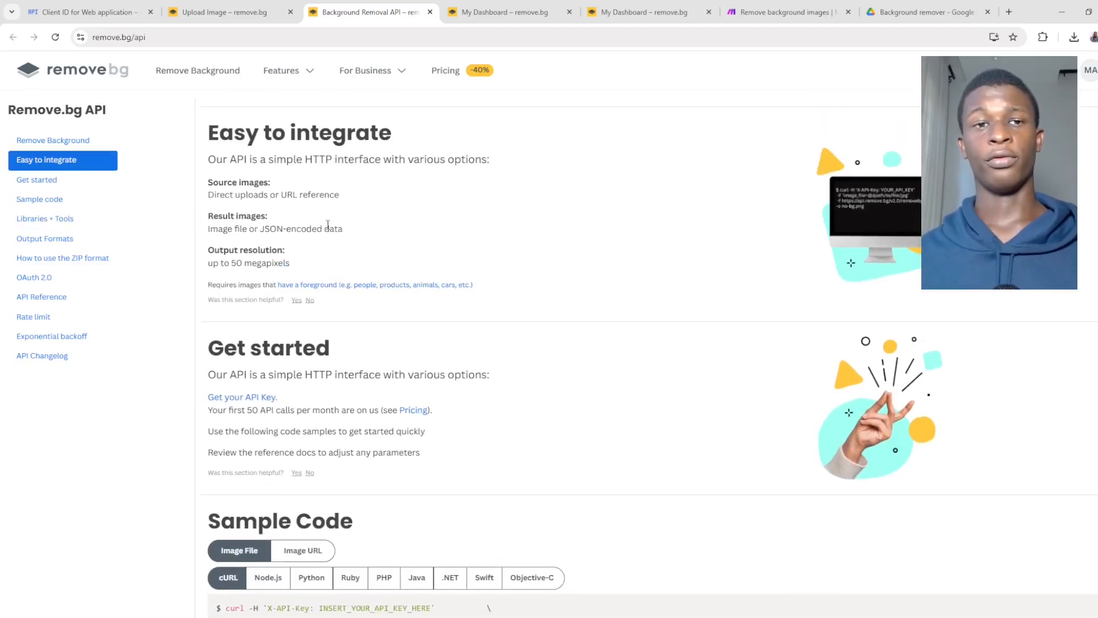
pyautogui.scroll(-1, 327, 225)
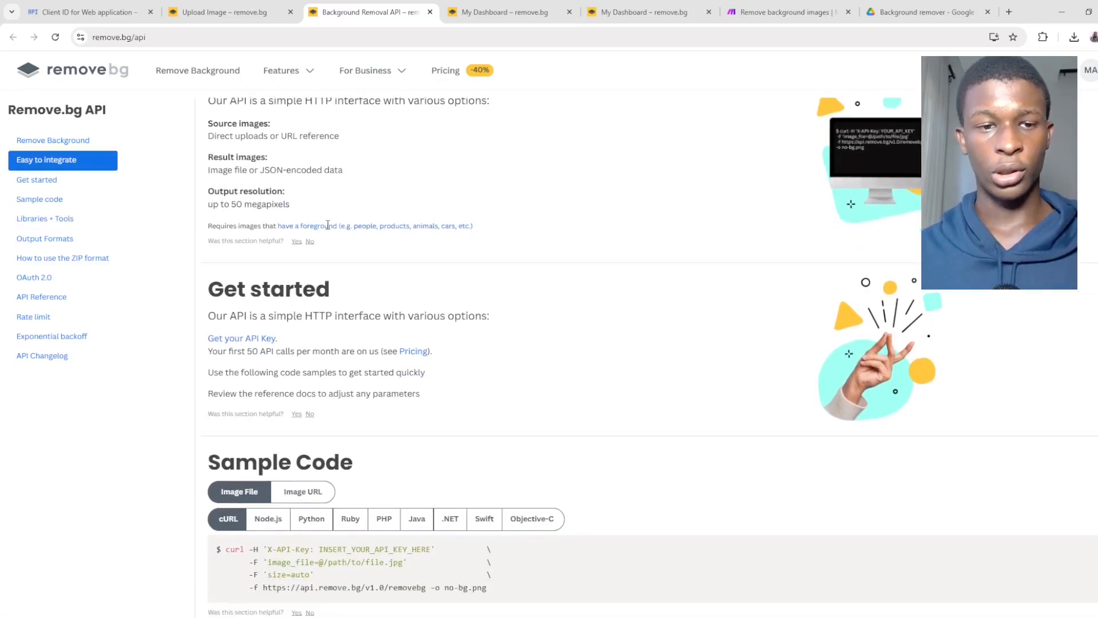
pyautogui.moveTo(246, 350); pyautogui.dragTo(361, 359)
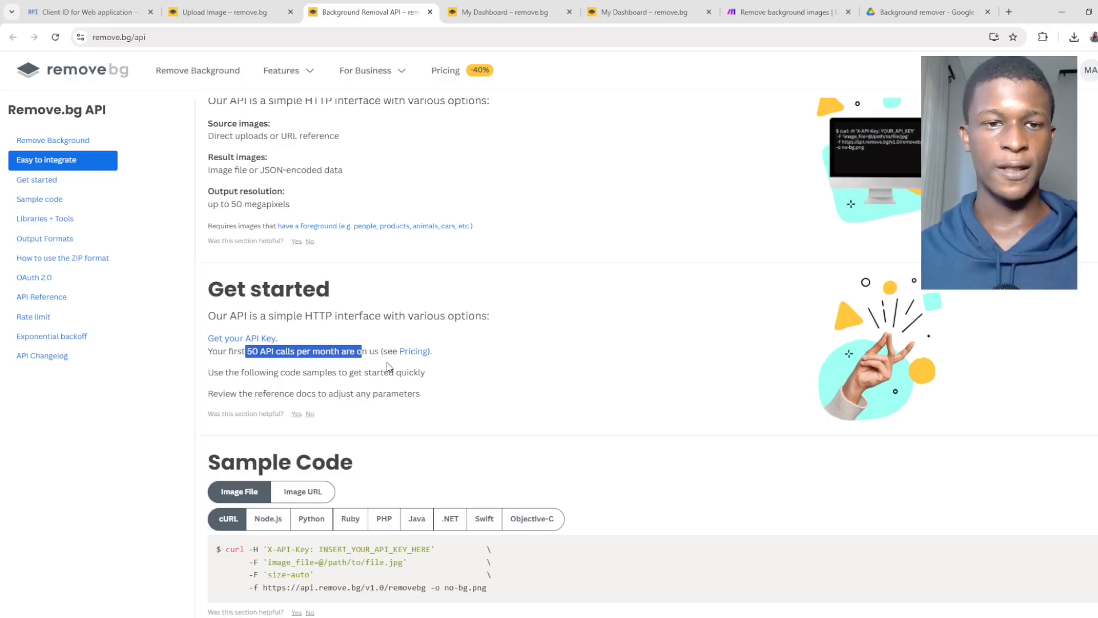
pyautogui.click(463, 328)
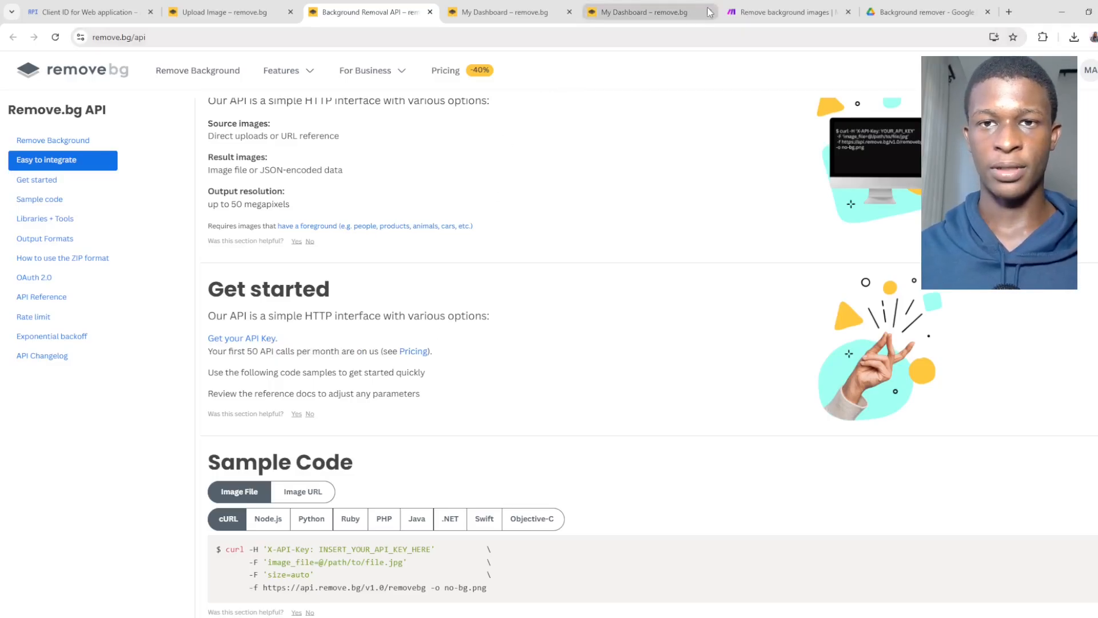
# Return to the Make scenario and add Google Drive's Download a File as the first module
pyautogui.click(760, 12)
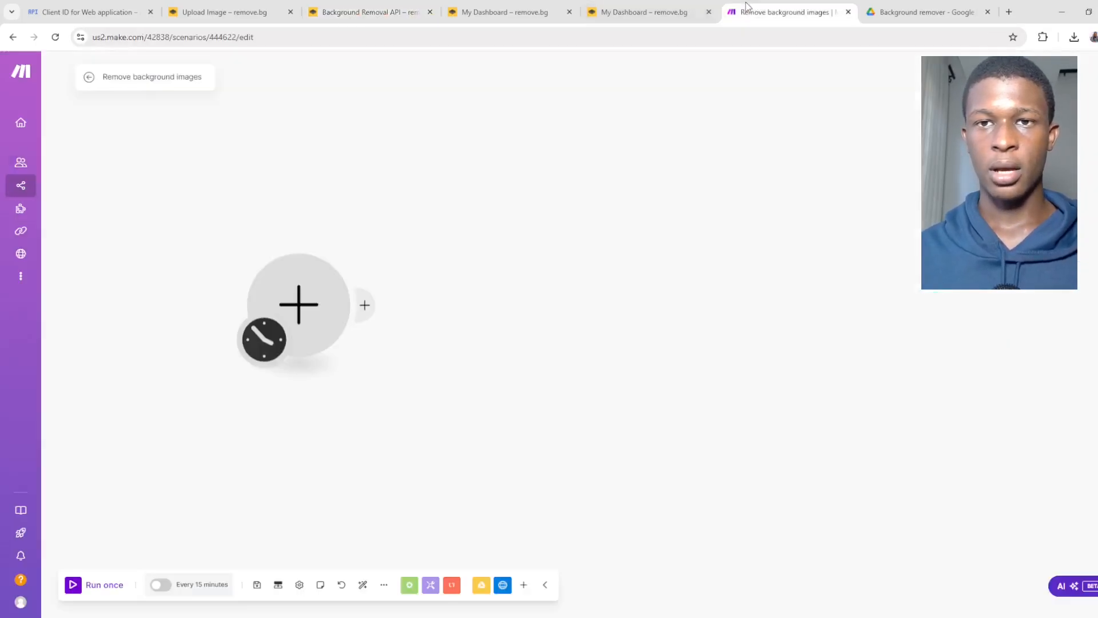
pyautogui.click(310, 303)
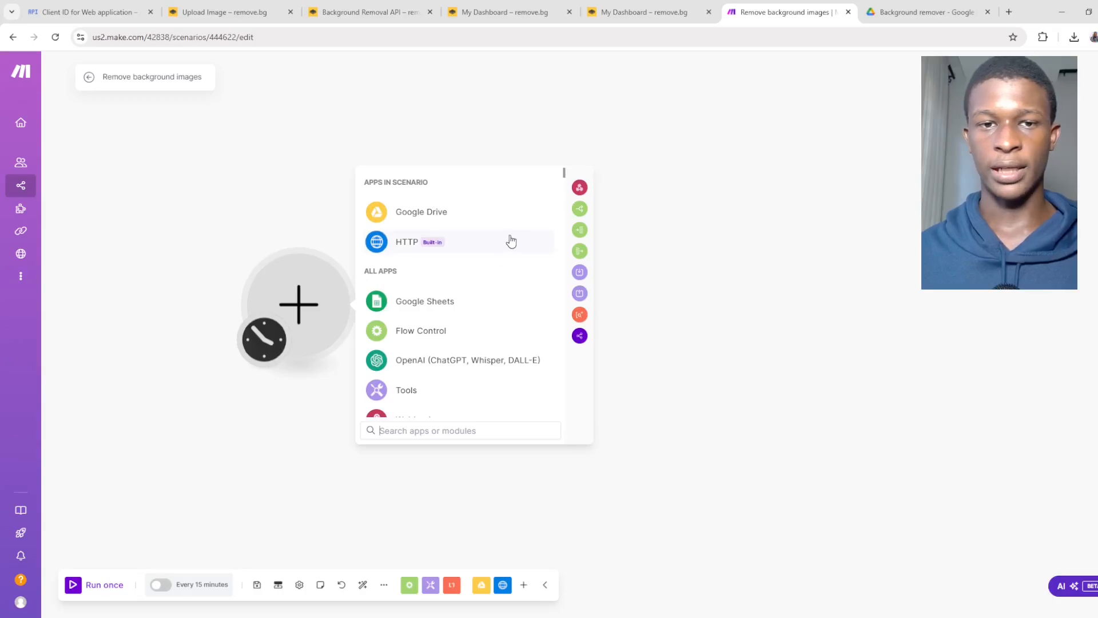
pyautogui.click(467, 222)
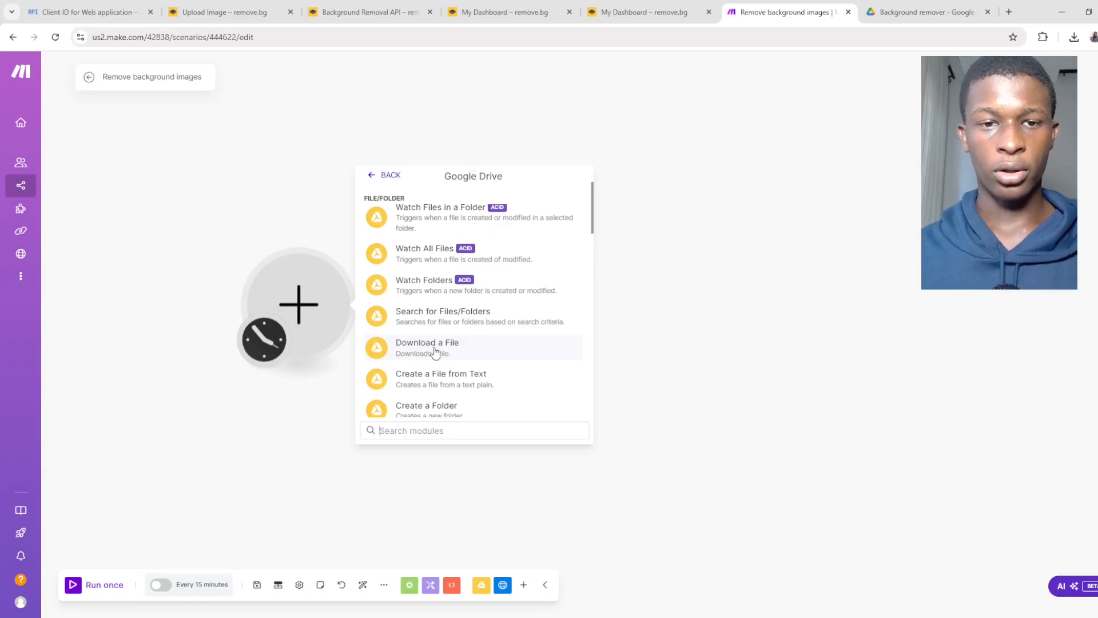
pyautogui.click(435, 353)
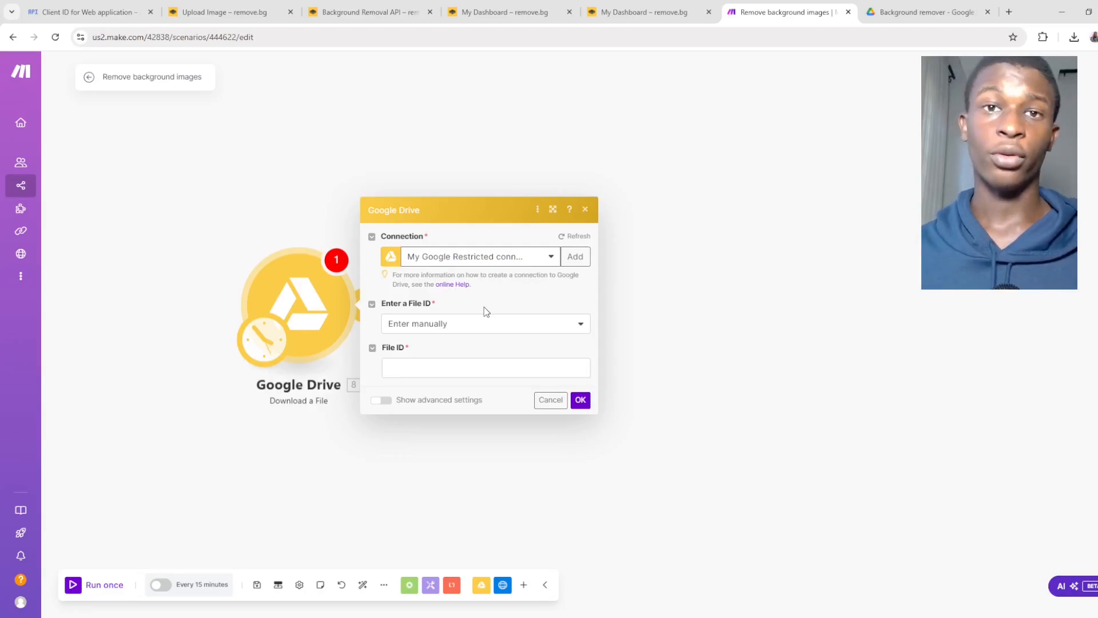
# Set the file to be selected from the list in My Drive and choose the pexels JPG image in the Background remover folder
pyautogui.click(489, 327)
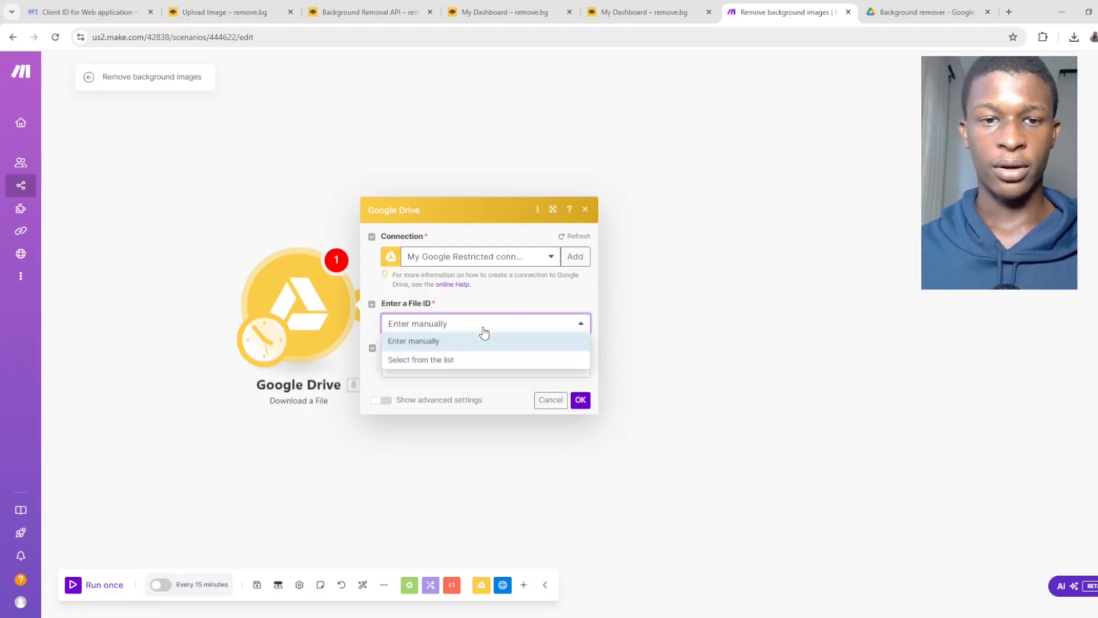
pyautogui.click(437, 360)
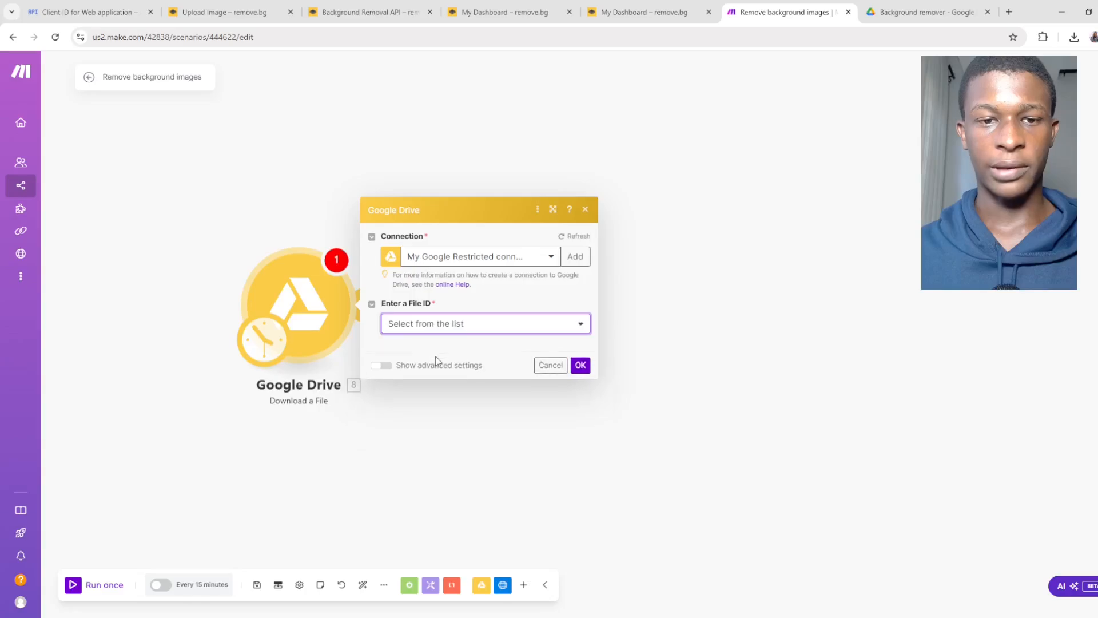
pyautogui.click(445, 347)
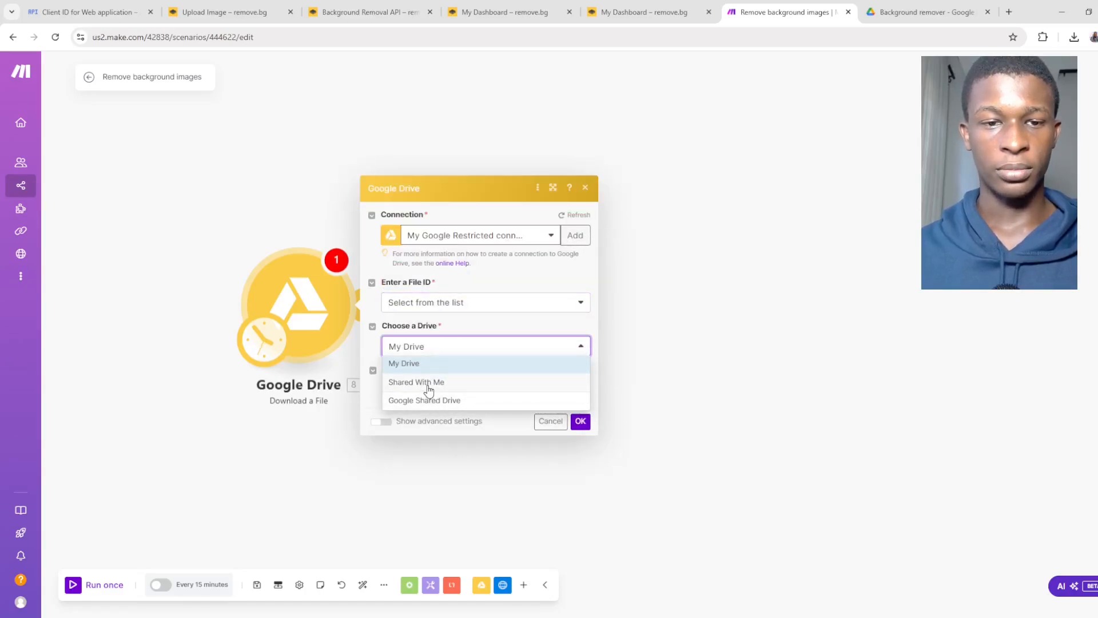
pyautogui.click(422, 366)
pyautogui.click(424, 389)
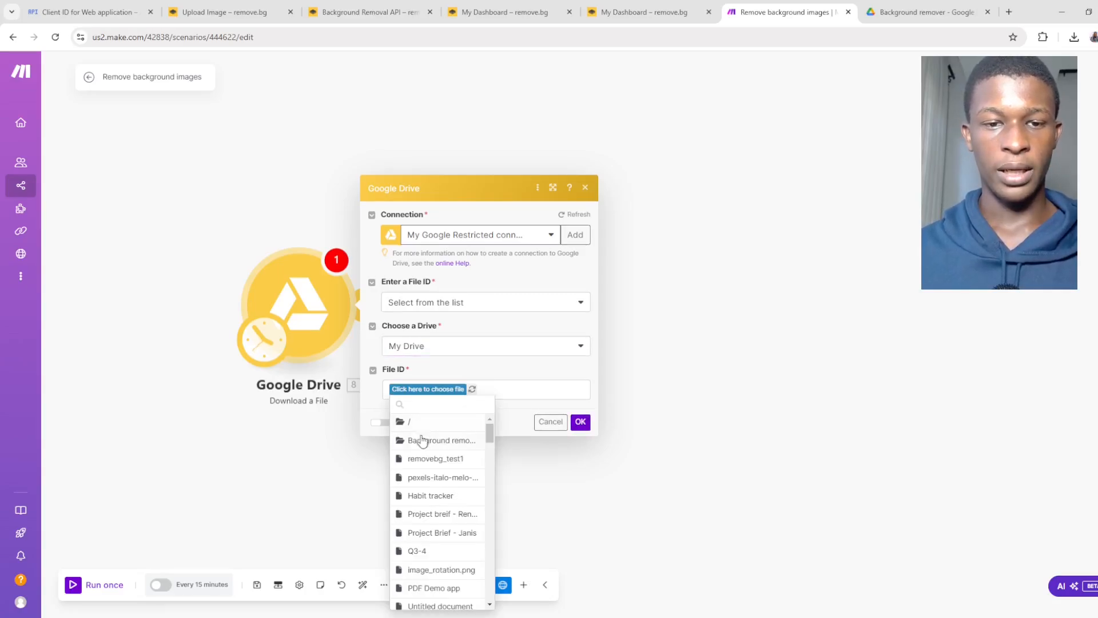
pyautogui.click(422, 440)
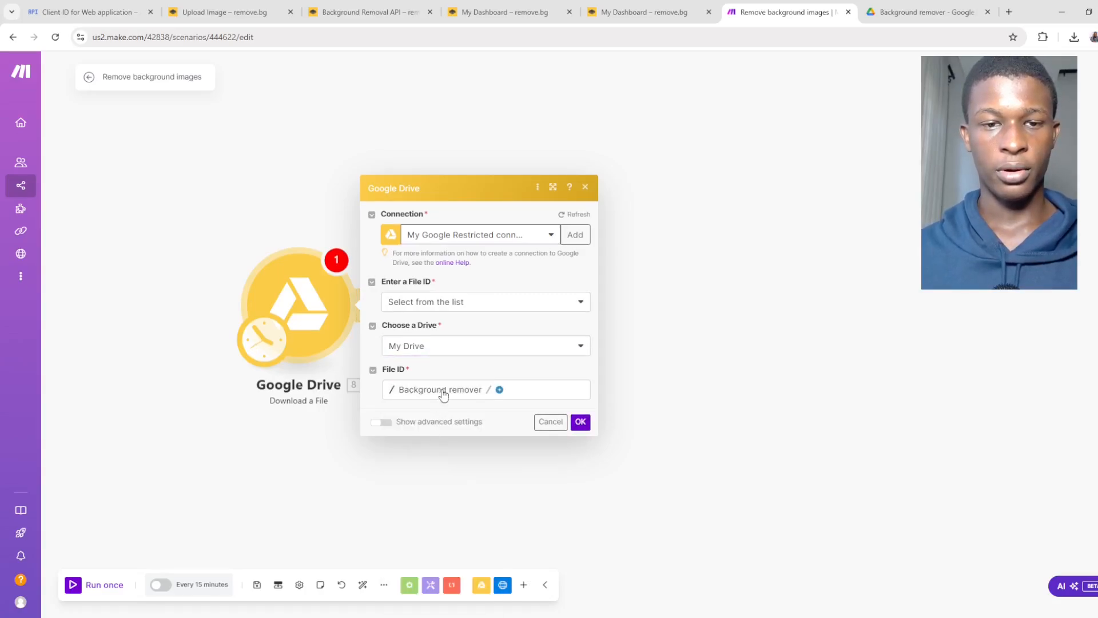
pyautogui.click(499, 391)
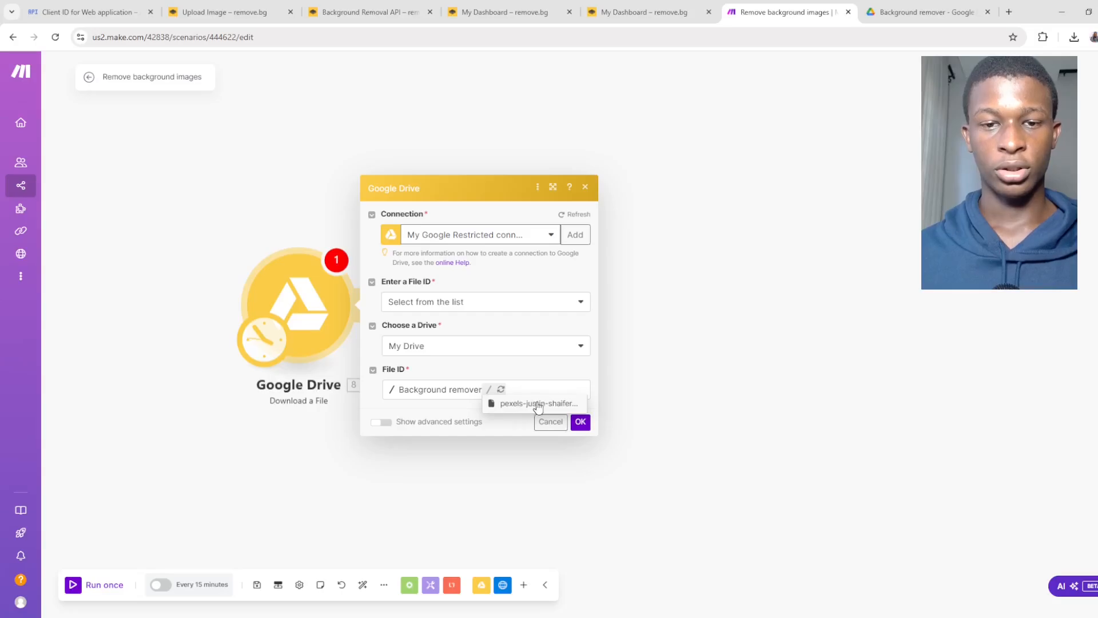
pyautogui.click(538, 404)
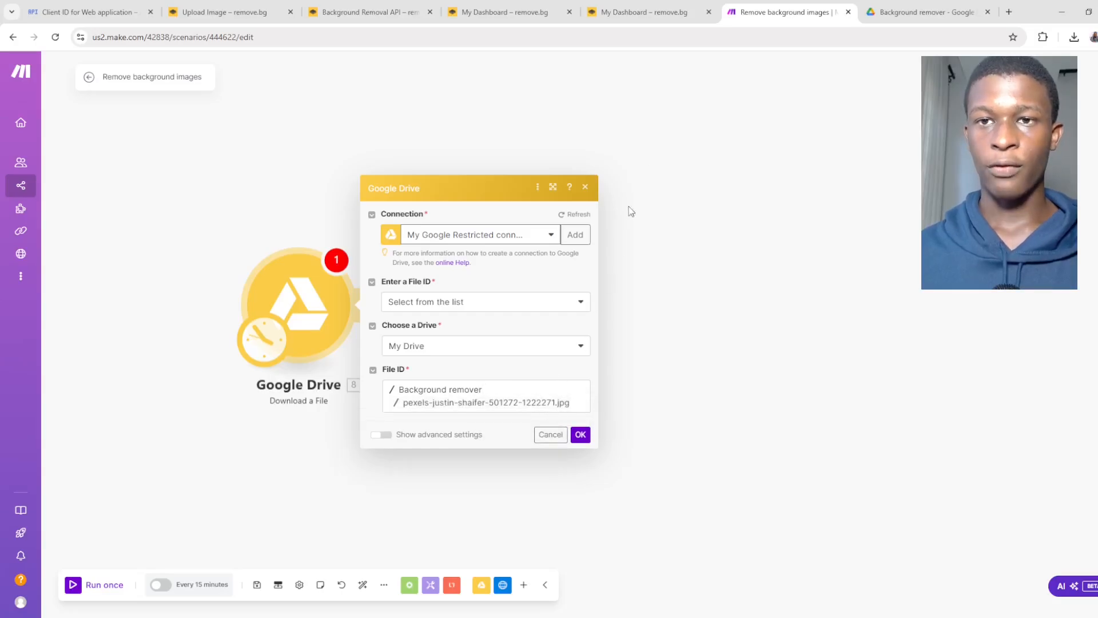
# Check the source image in Google Drive's Background remover folder and the remove.bg API keys page, and return to the Make scenario
pyautogui.click(920, 11)
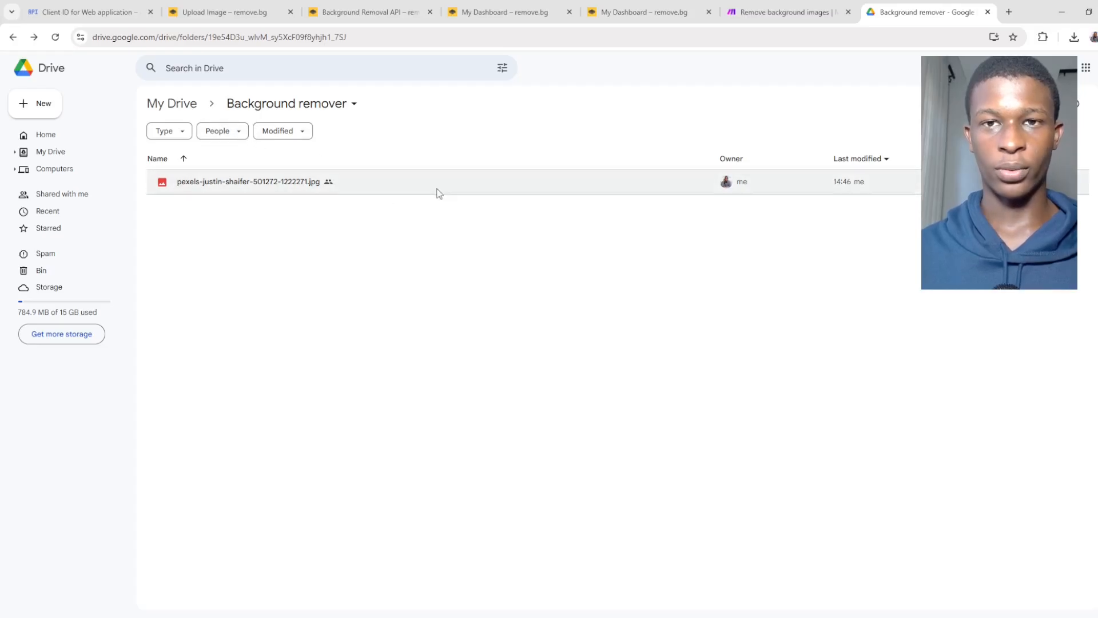
pyautogui.click(649, 8)
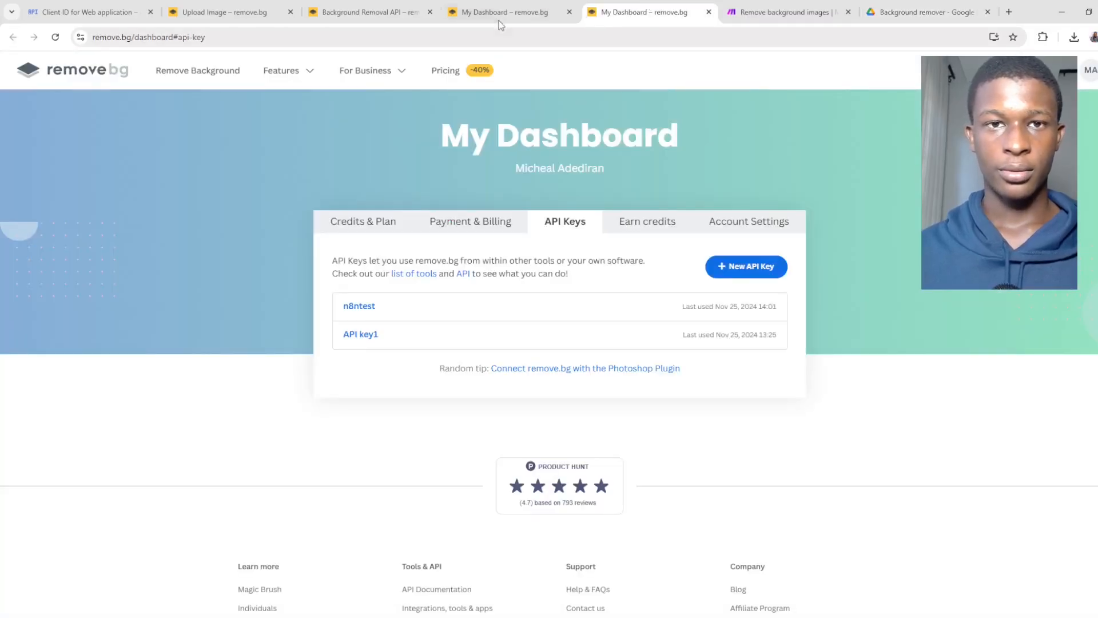
pyautogui.click(784, 11)
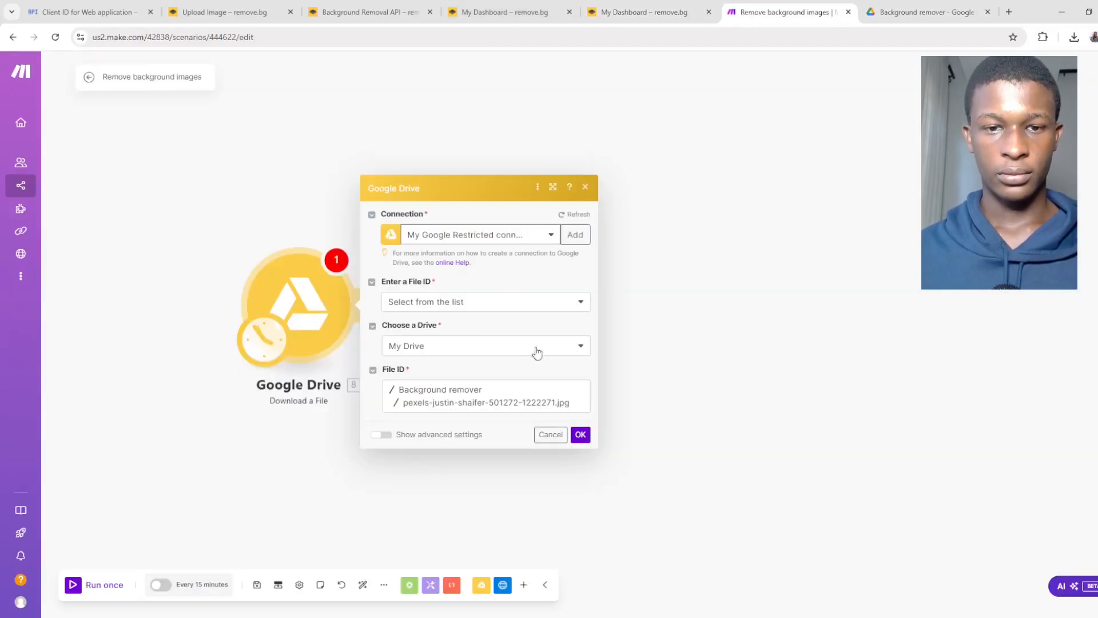
# Confirm the Google Drive module's settings and run the scenario once to inspect the downloaded file's output bundle
pyautogui.click(579, 434)
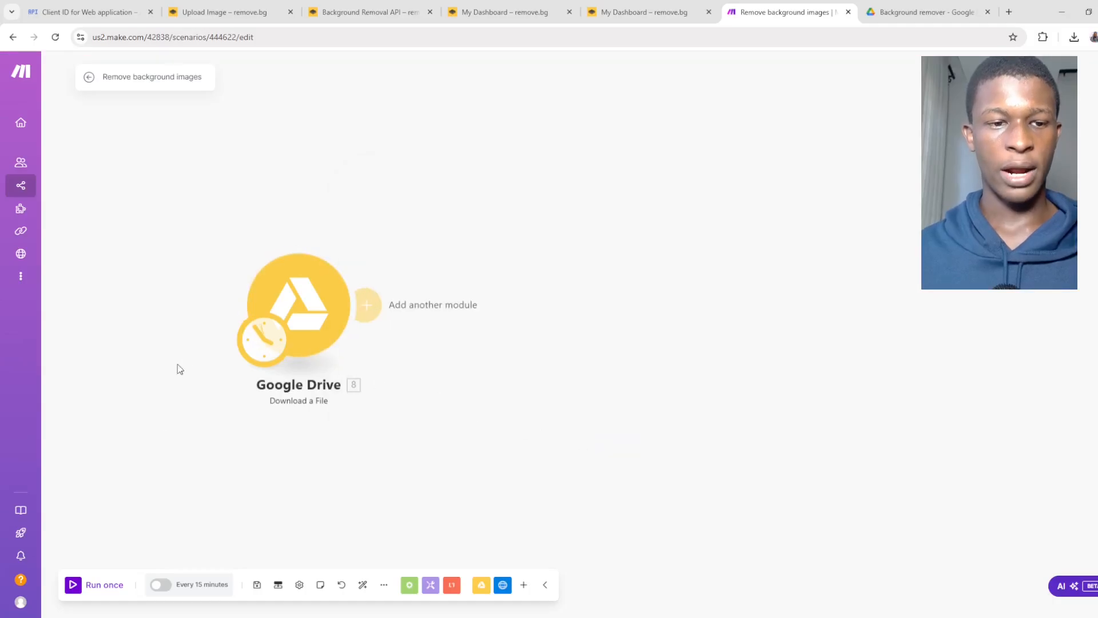
pyautogui.click(75, 585)
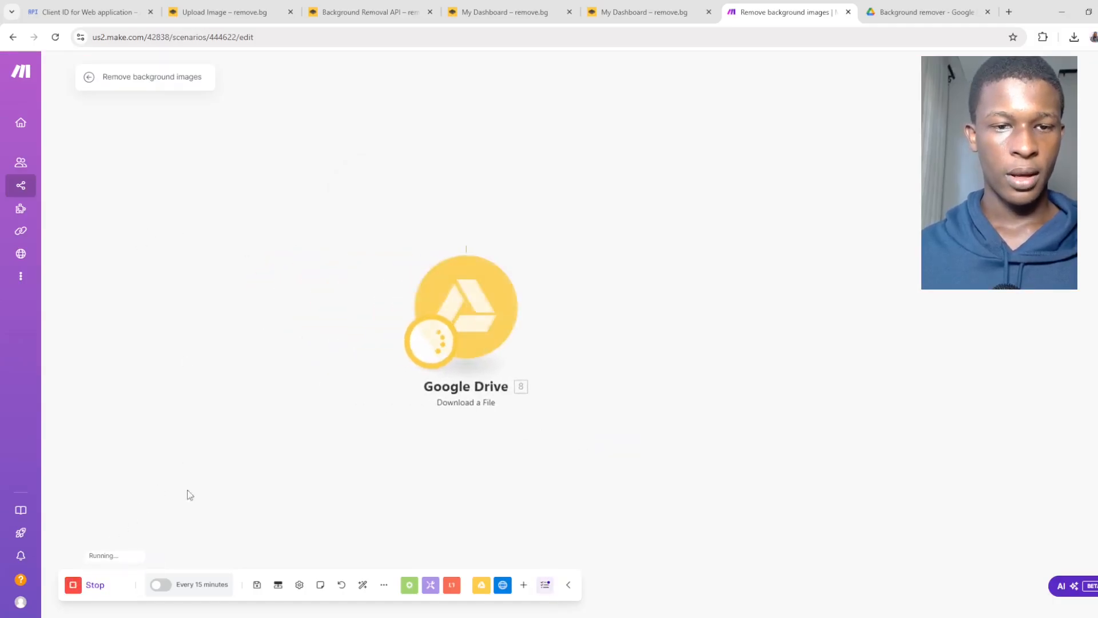
pyautogui.scroll(-2, 713, 356)
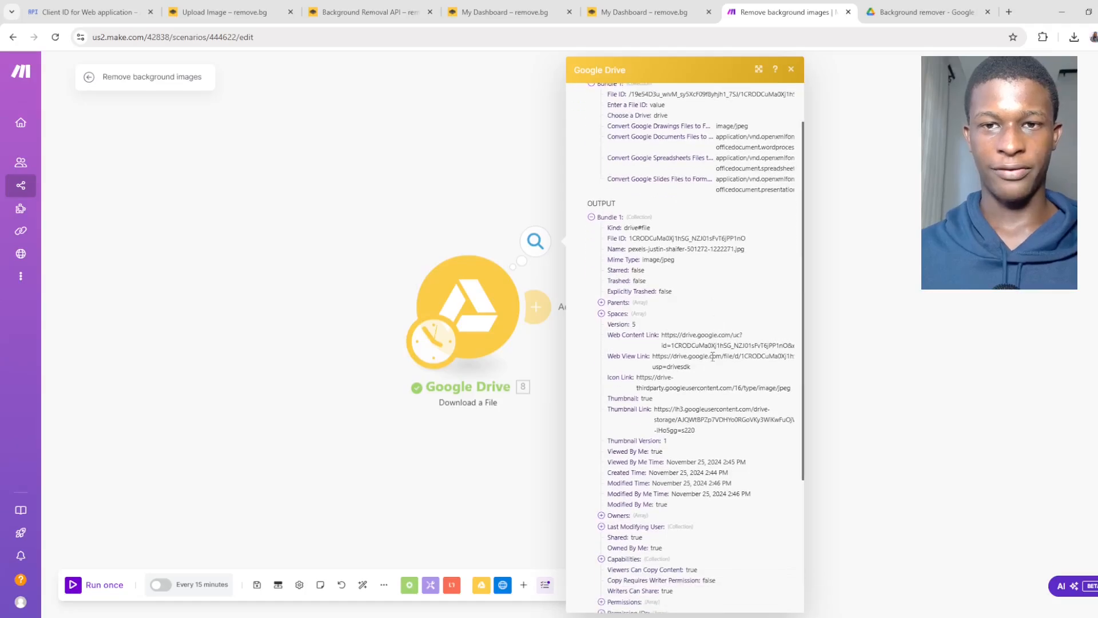
pyautogui.scroll(-3, 713, 357)
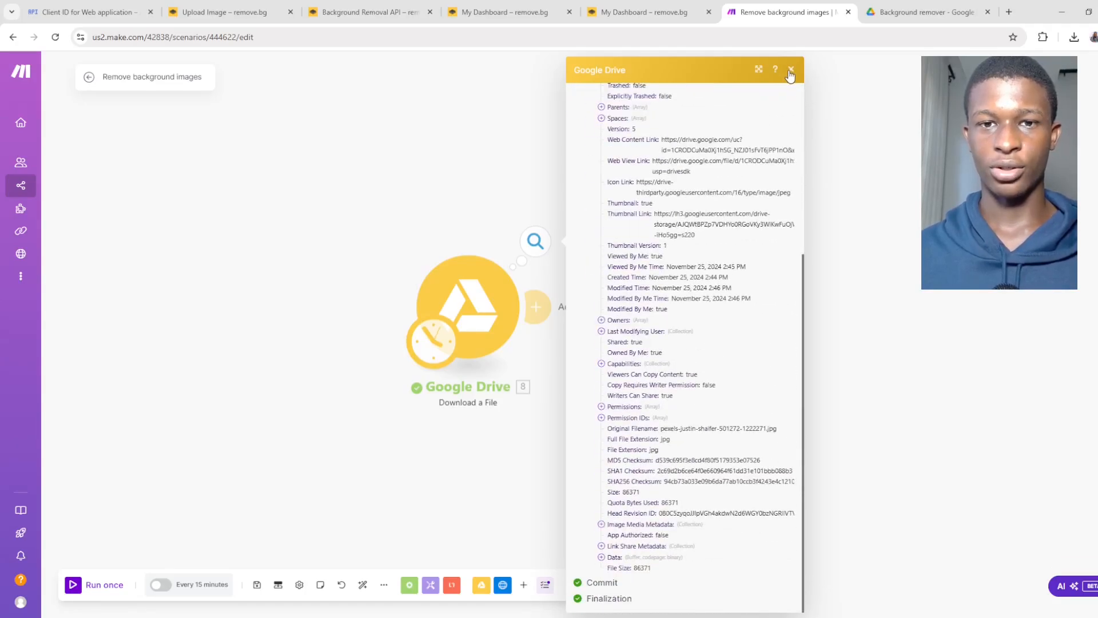
pyautogui.click(789, 70)
# Add Remove.bg's Remove Image Background module after the Google Drive module
pyautogui.click(536, 310)
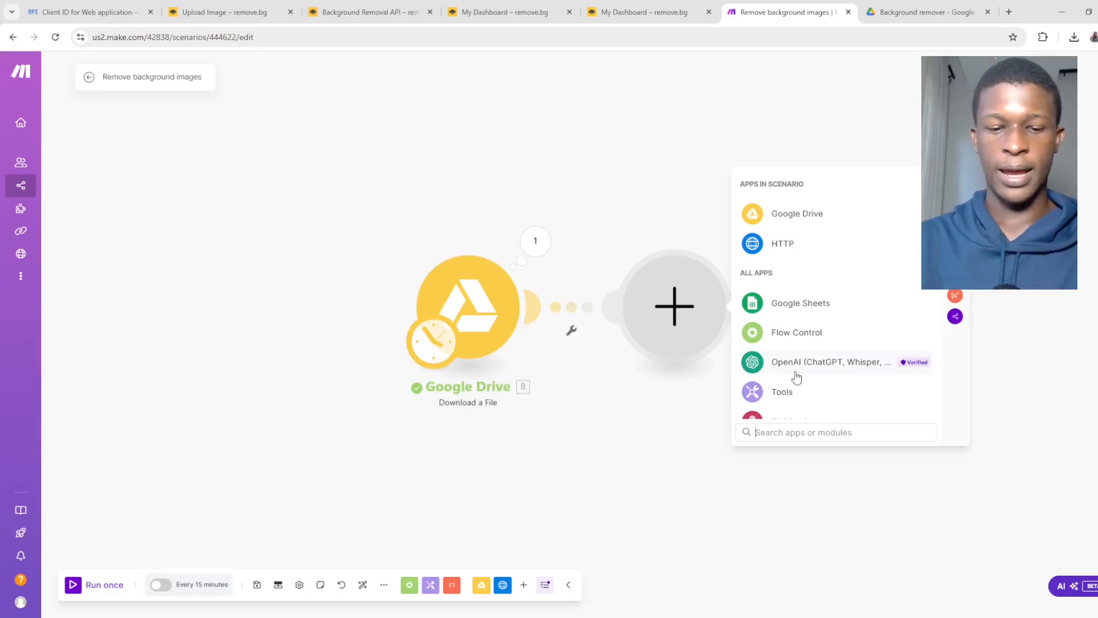
pyautogui.write('remo')
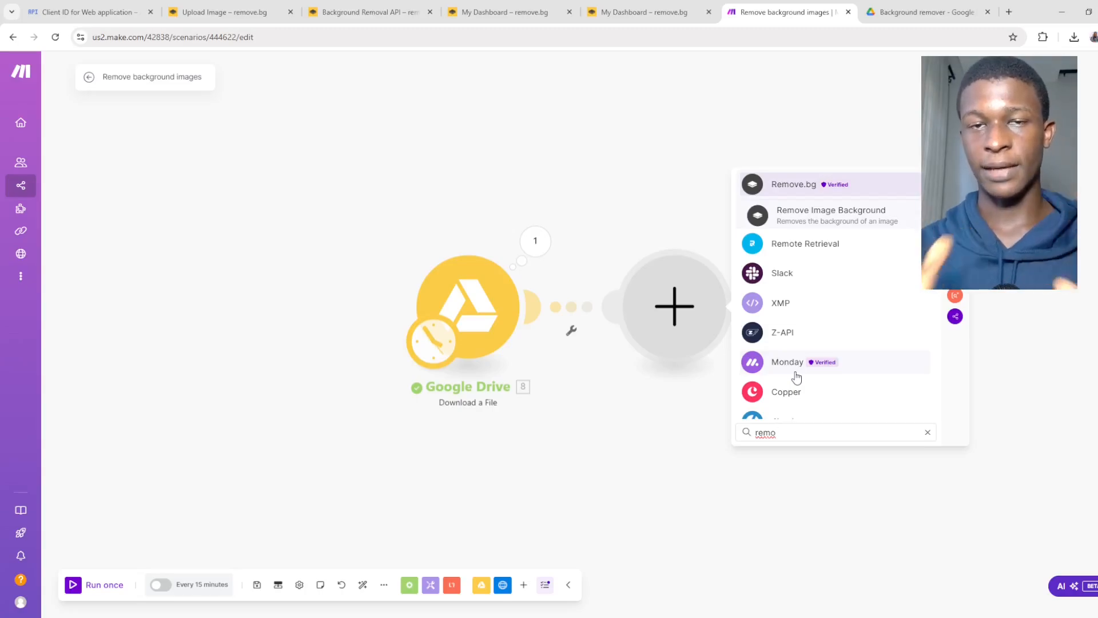
pyautogui.click(825, 220)
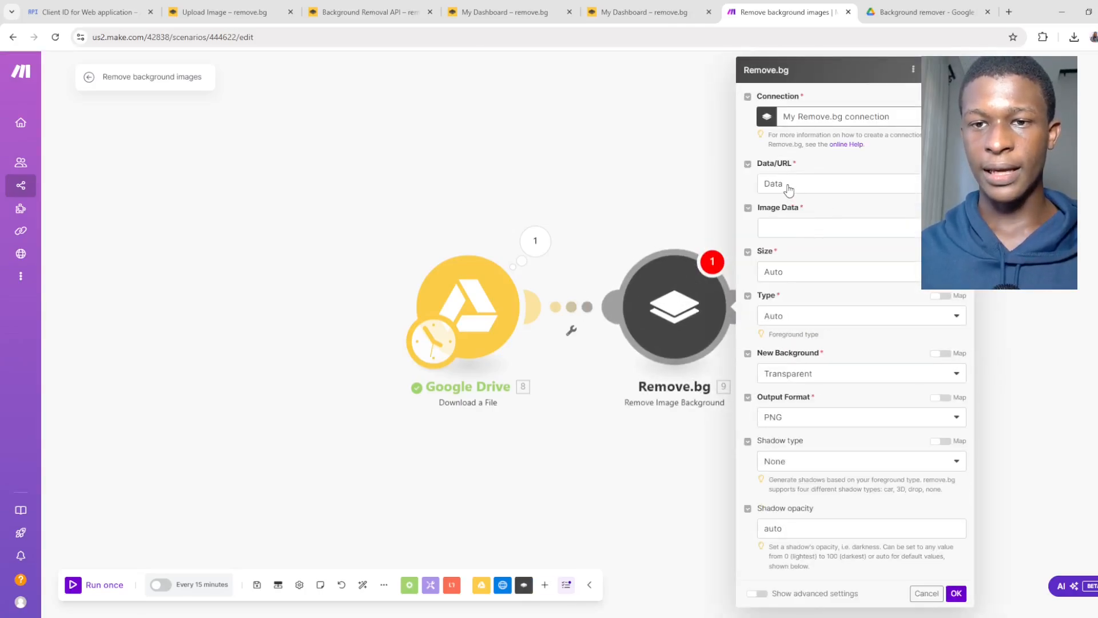
pyautogui.click(788, 184)
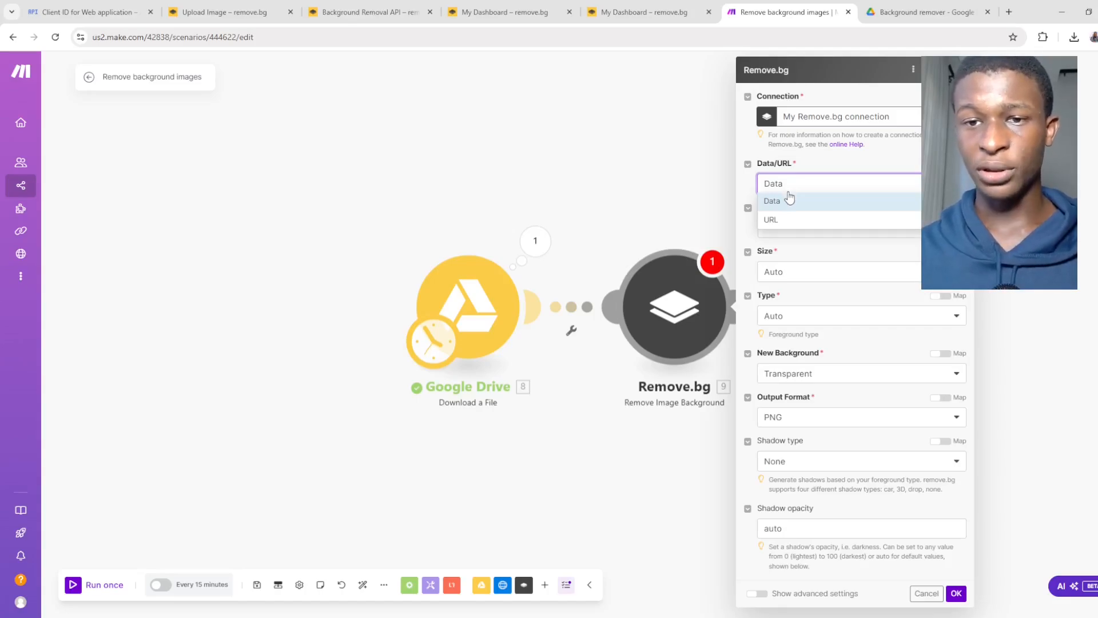
pyautogui.click(783, 220)
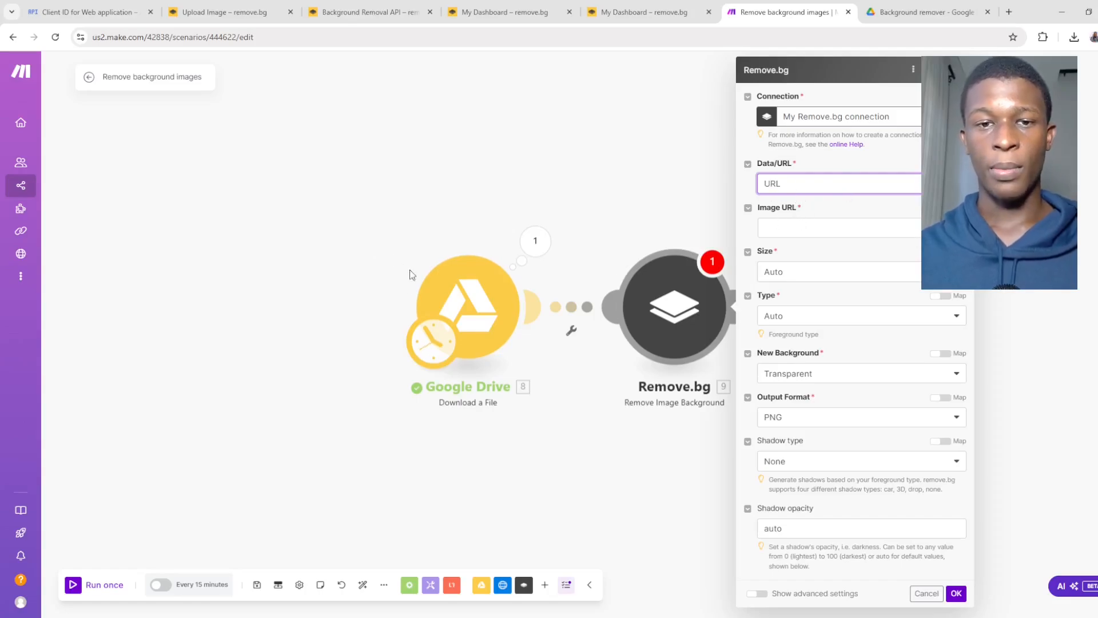
pyautogui.click(807, 189)
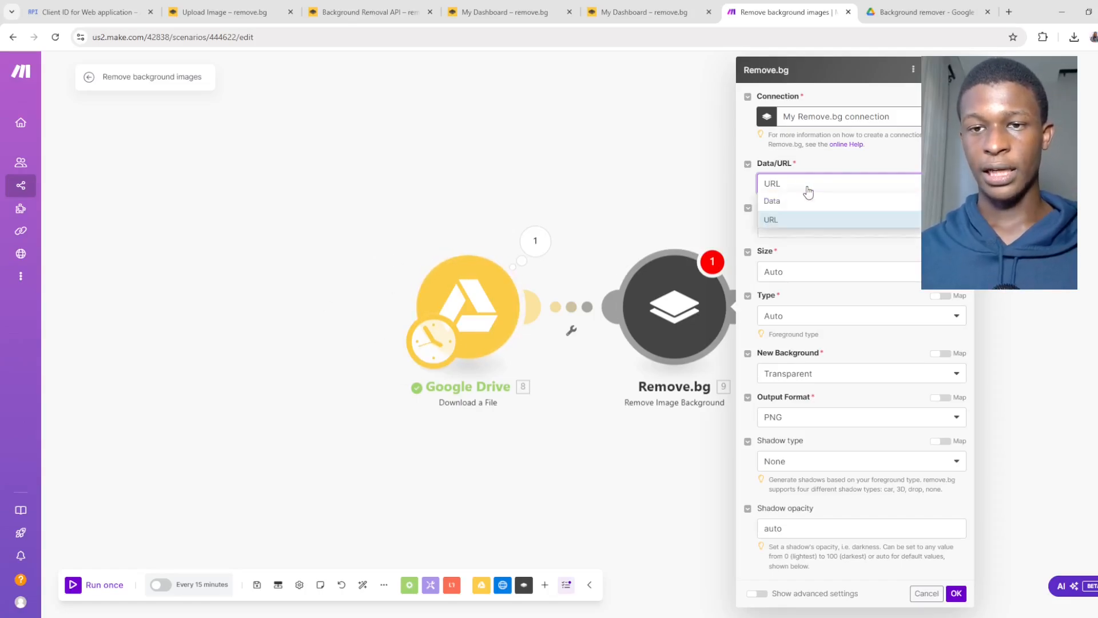
pyautogui.click(798, 200)
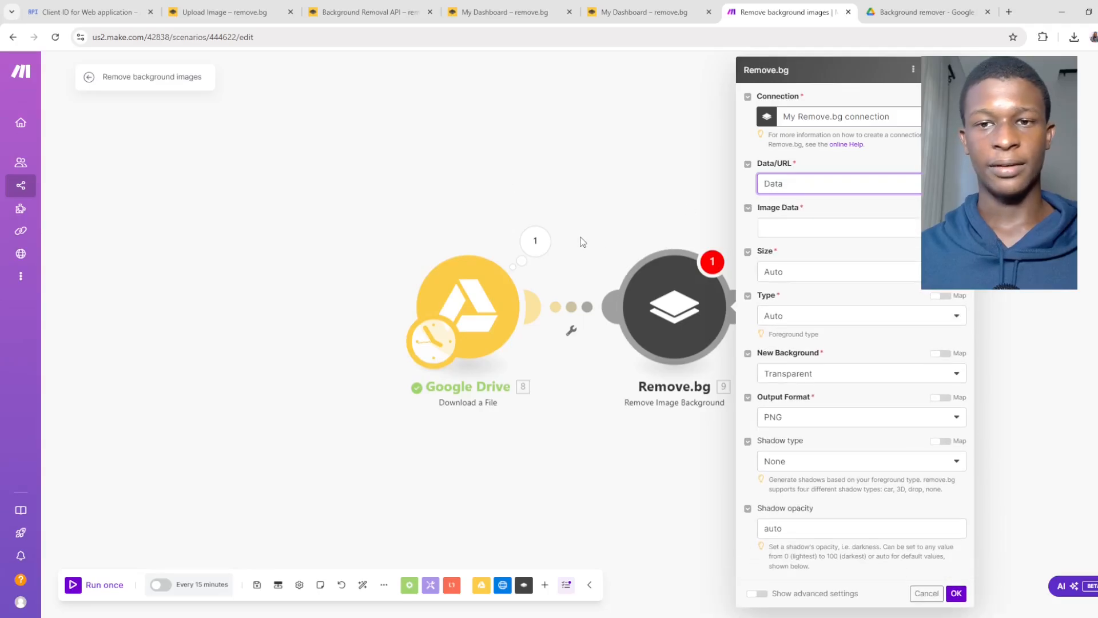
# Map the Google Drive module's Data output to the Remove.bg module's Image Data
pyautogui.click(814, 229)
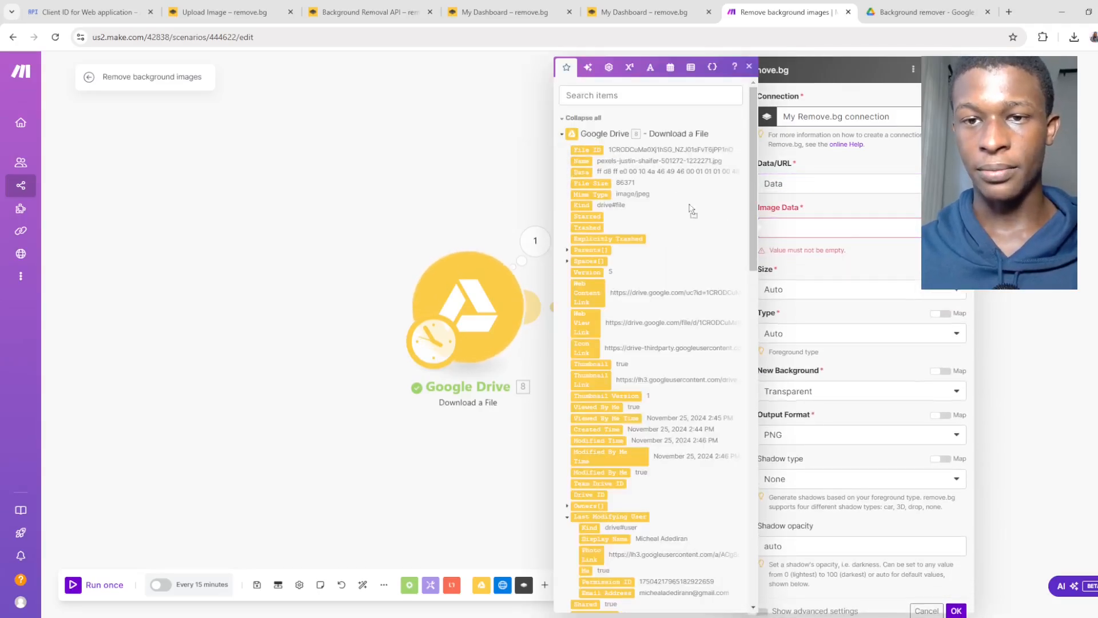
pyautogui.click(579, 173)
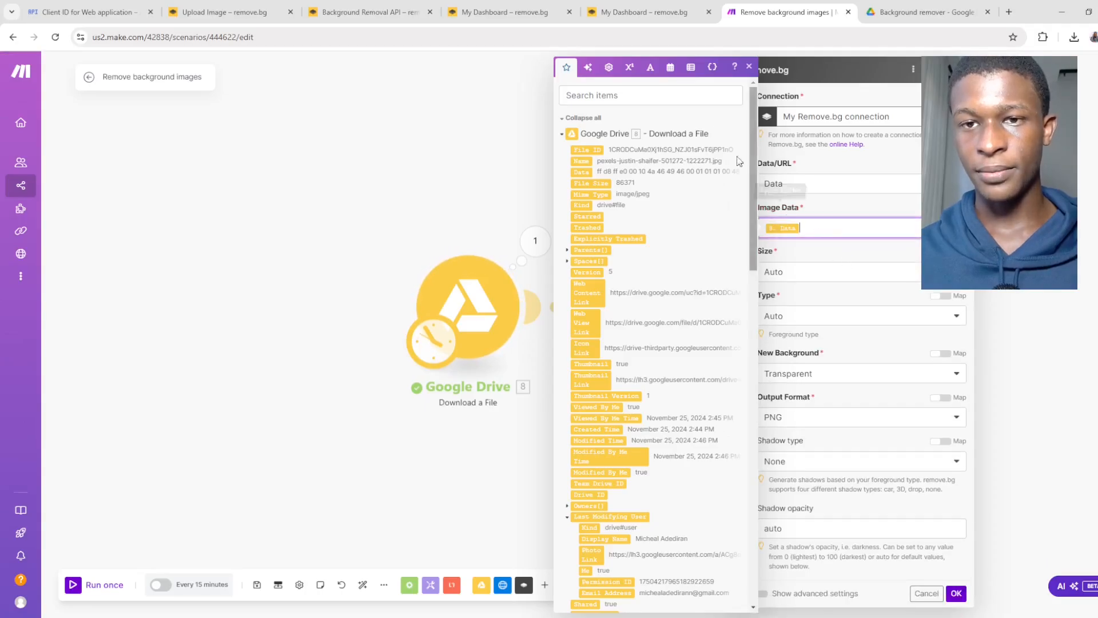
pyautogui.click(749, 67)
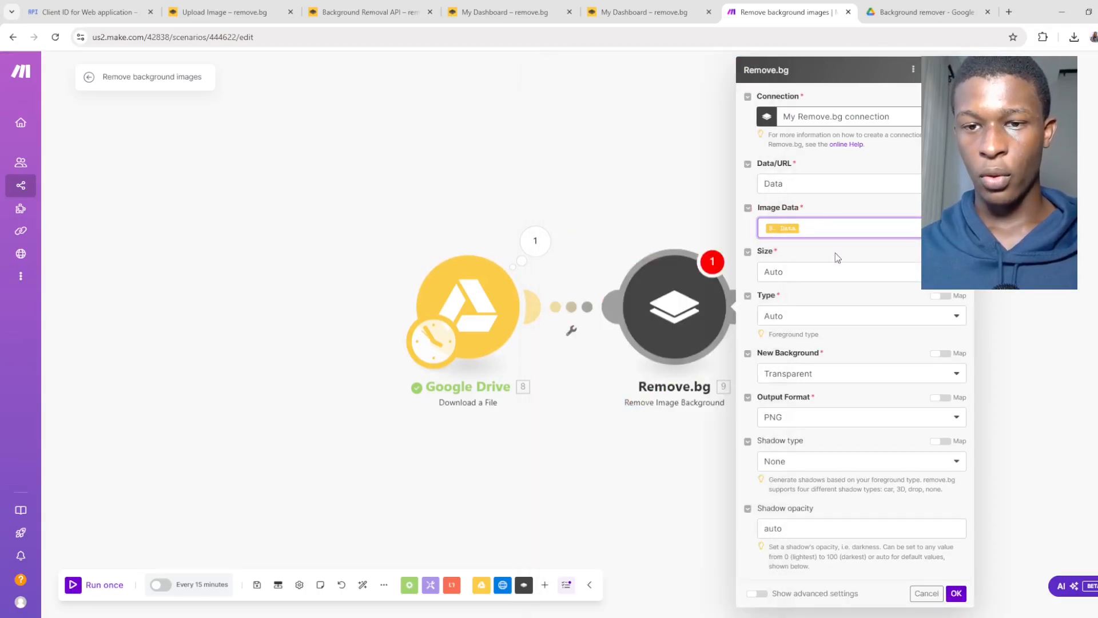
# Review the Remove.bg module's Size and Type options, keeping both on Auto
pyautogui.click(800, 276)
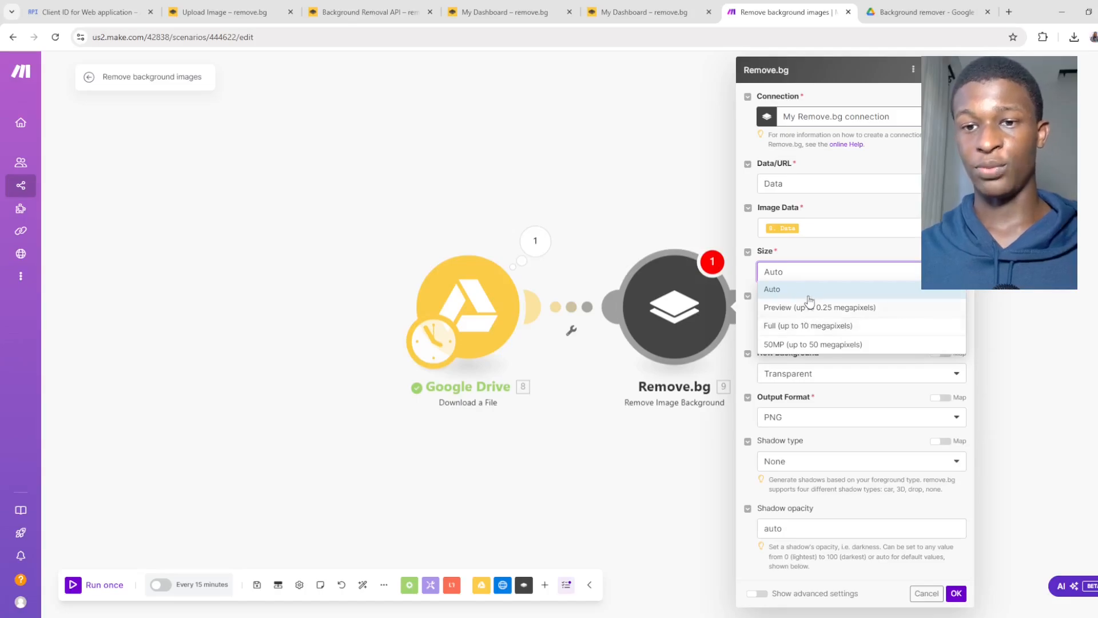
pyautogui.click(806, 279)
pyautogui.click(794, 314)
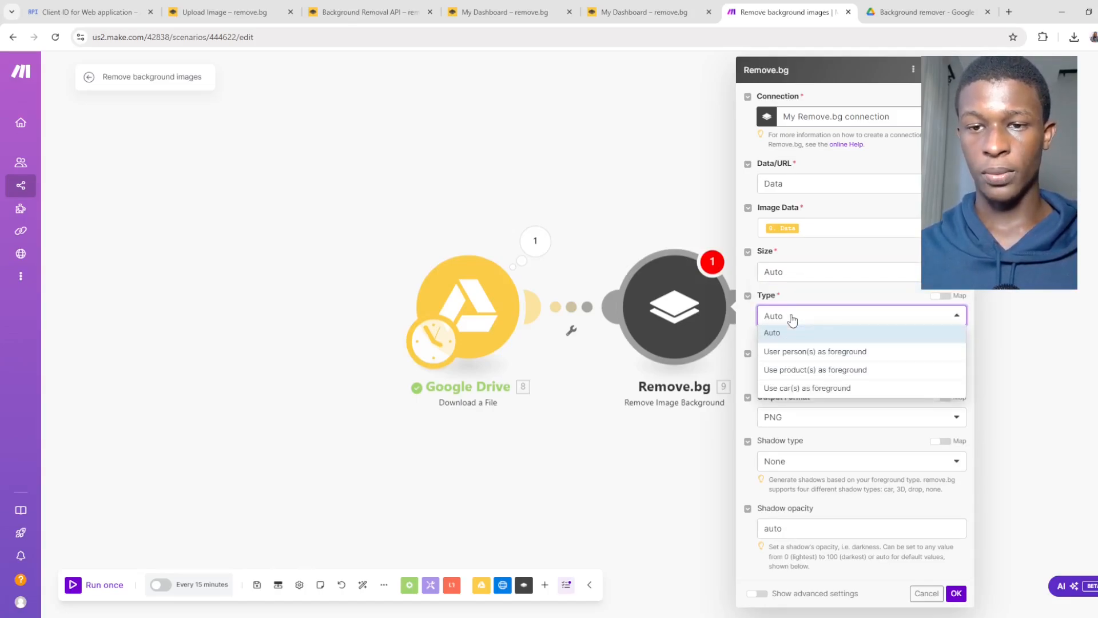
pyautogui.click(792, 319)
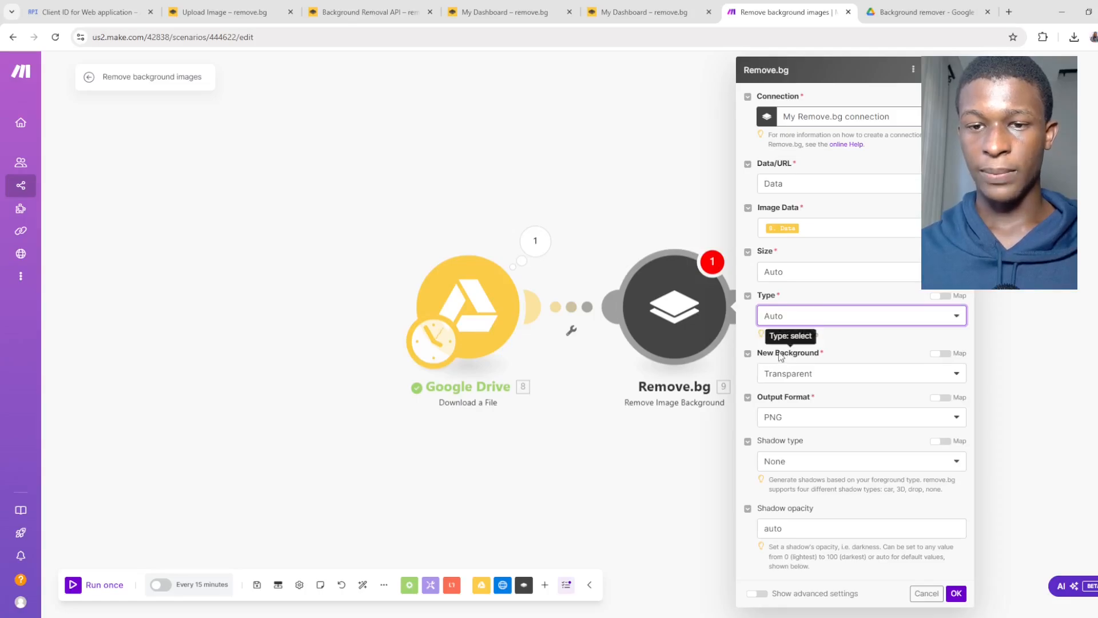
# Set the Remove.bg module's New Background to Color with hex code #ff0000, and confirm the module's settings
pyautogui.click(787, 375)
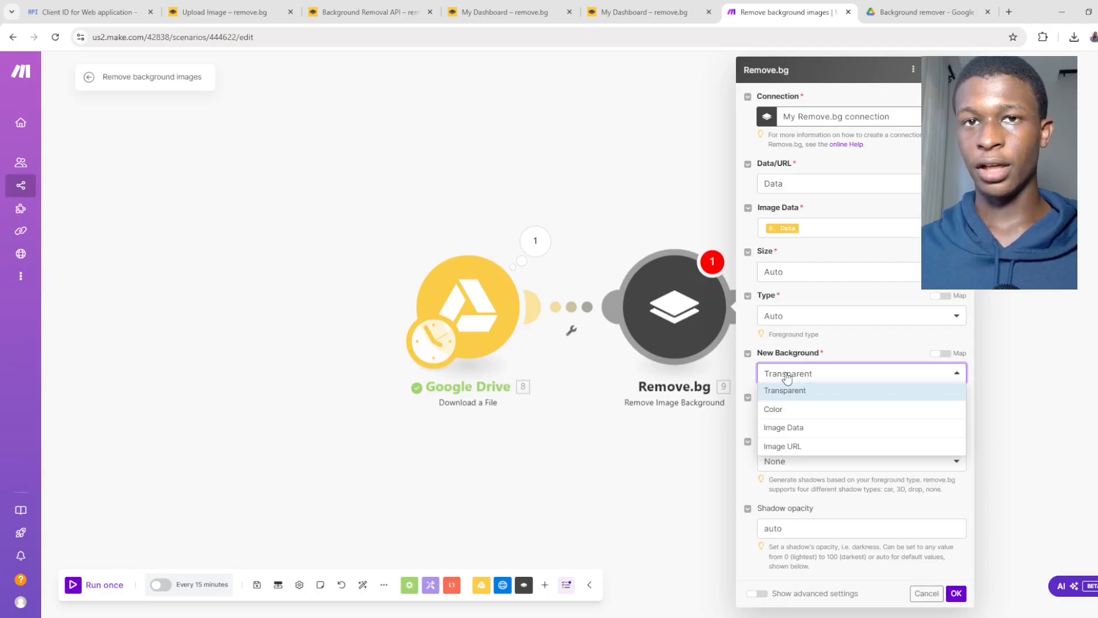
pyautogui.click(788, 409)
pyautogui.click(793, 416)
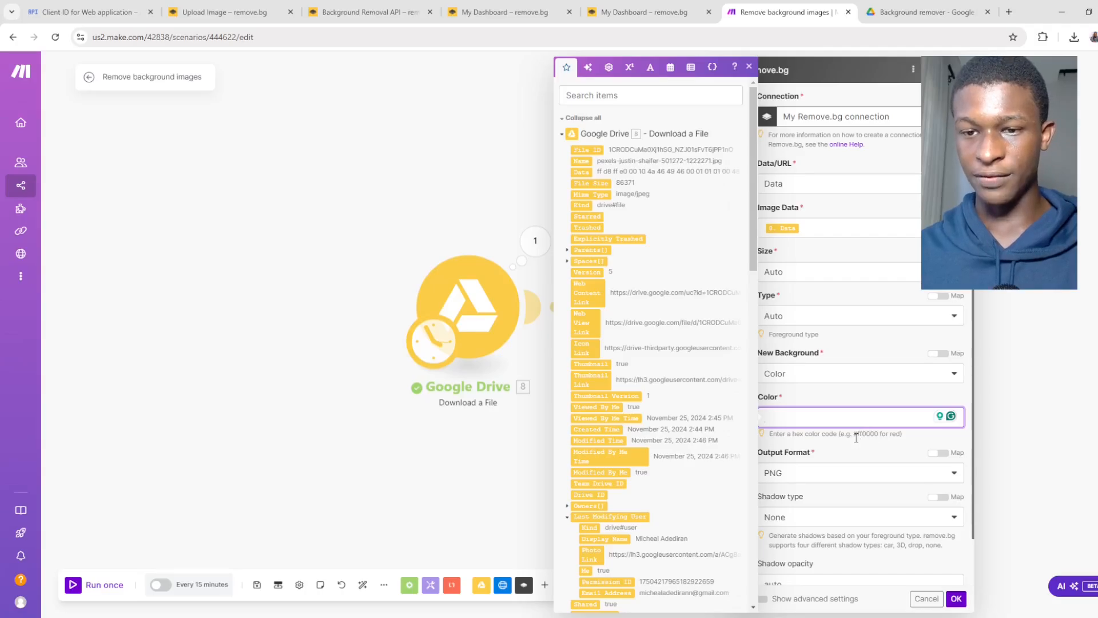
pyautogui.moveTo(856, 437); pyautogui.dragTo(882, 451)
pyautogui.hotkey('ctrl', 'c')
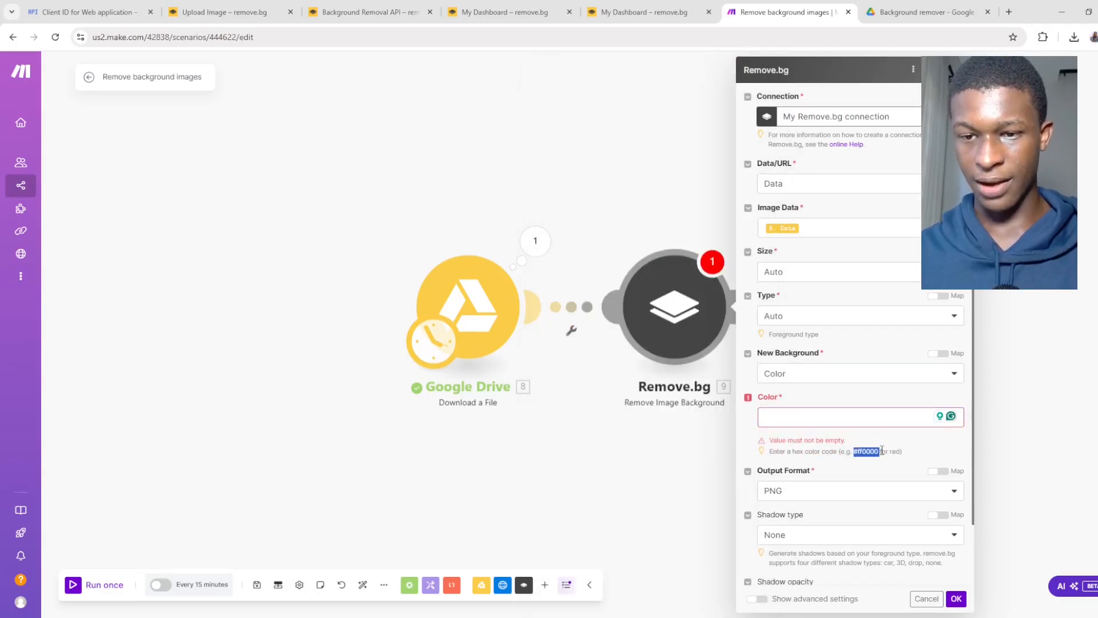
pyautogui.click(852, 416)
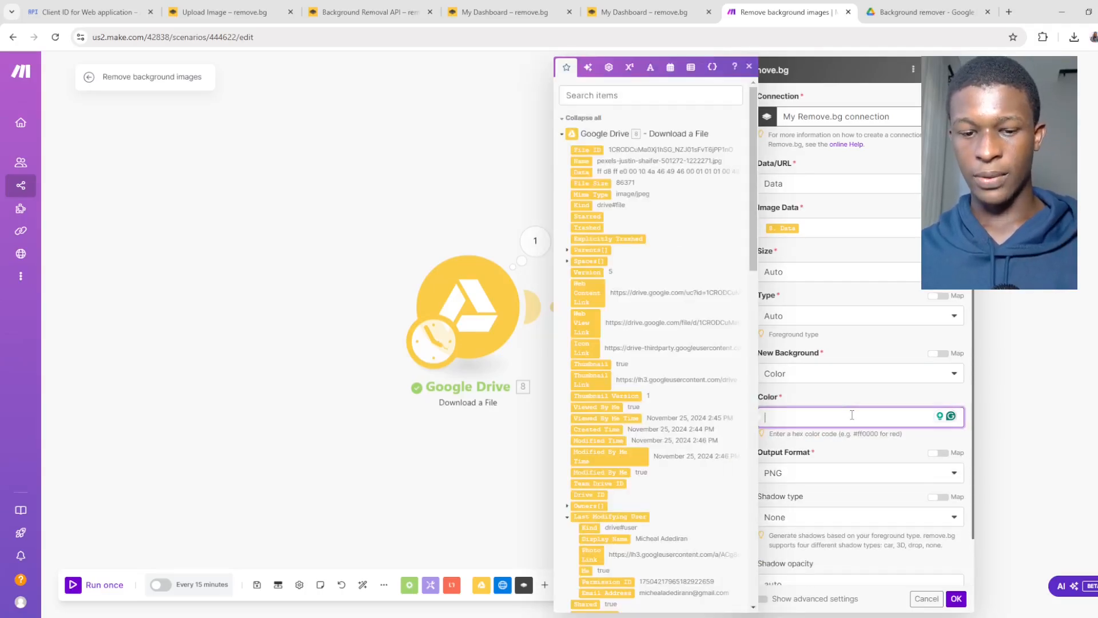
pyautogui.hotkey('ctrl', 'v')
pyautogui.click(849, 398)
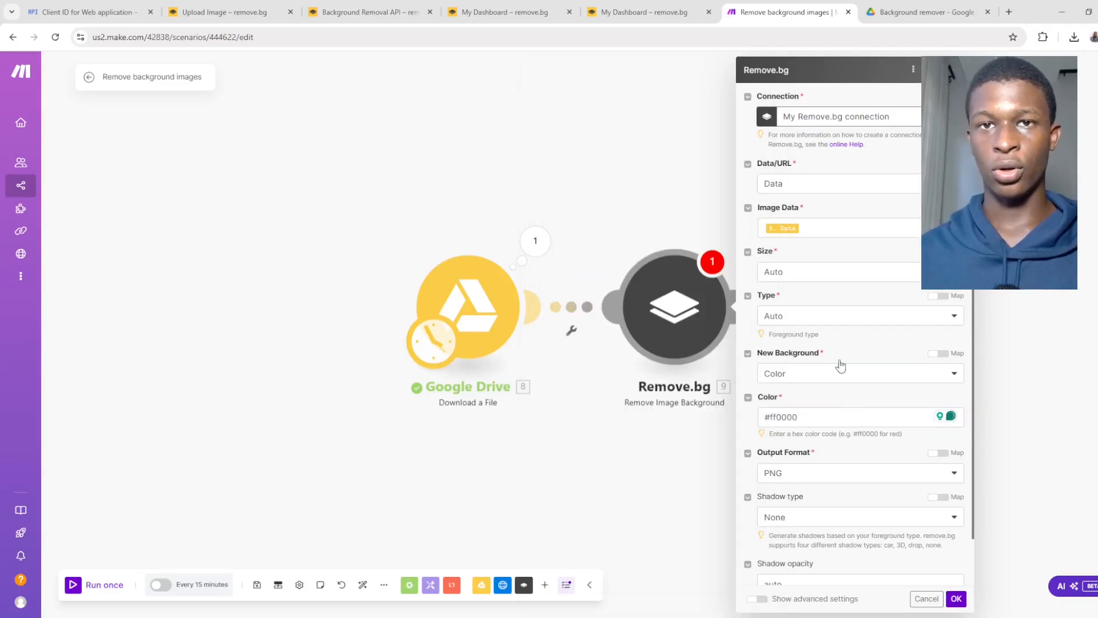
pyautogui.scroll(-1, 802, 441)
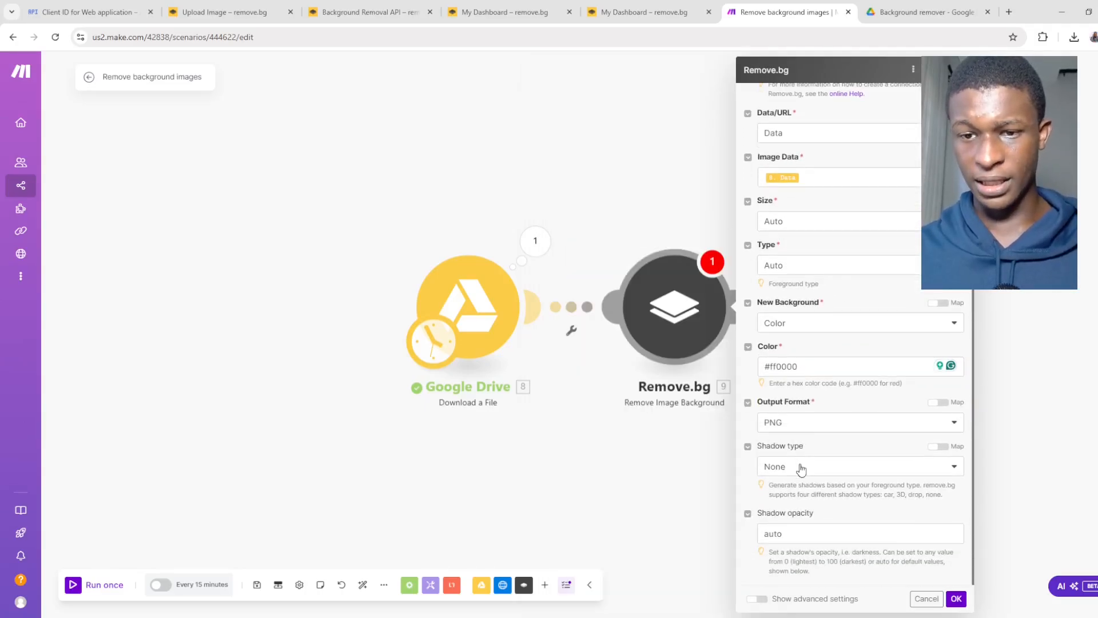
pyautogui.scroll(1, 792, 400)
pyautogui.scroll(-1, 792, 385)
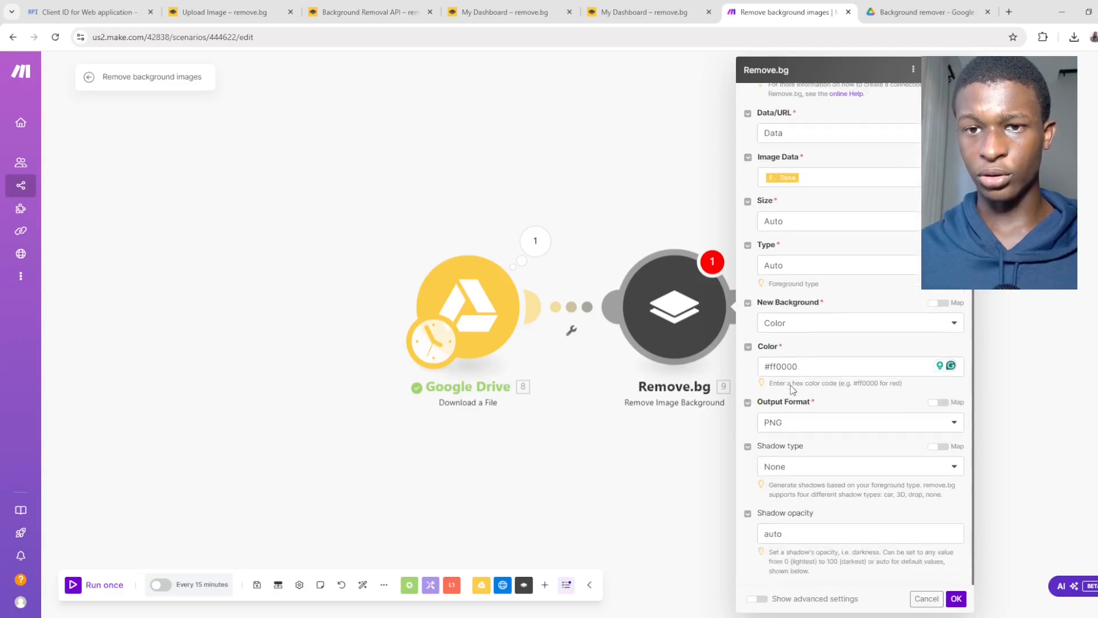
pyautogui.click(954, 599)
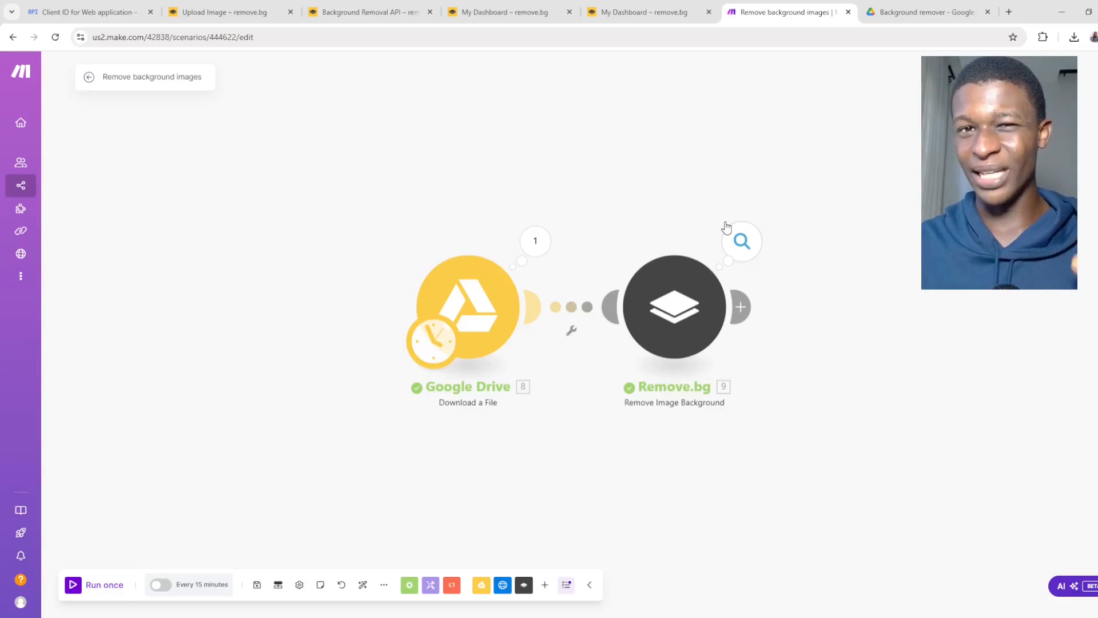
# Add Google Drive's Upload a File module after the Remove.bg module
pyautogui.click(742, 307)
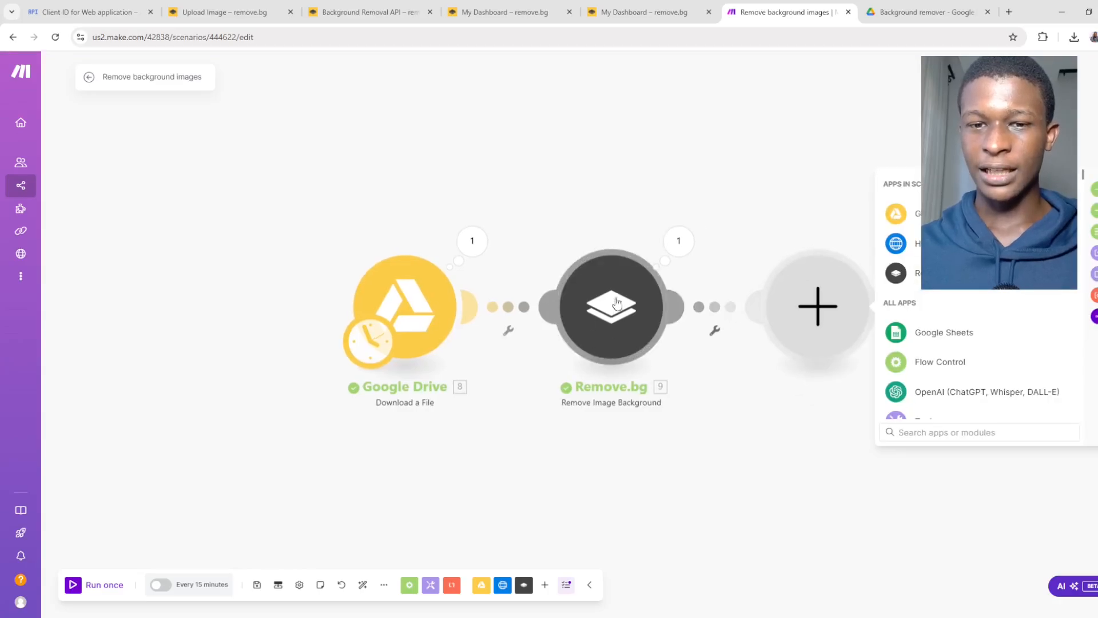
pyautogui.click(944, 214)
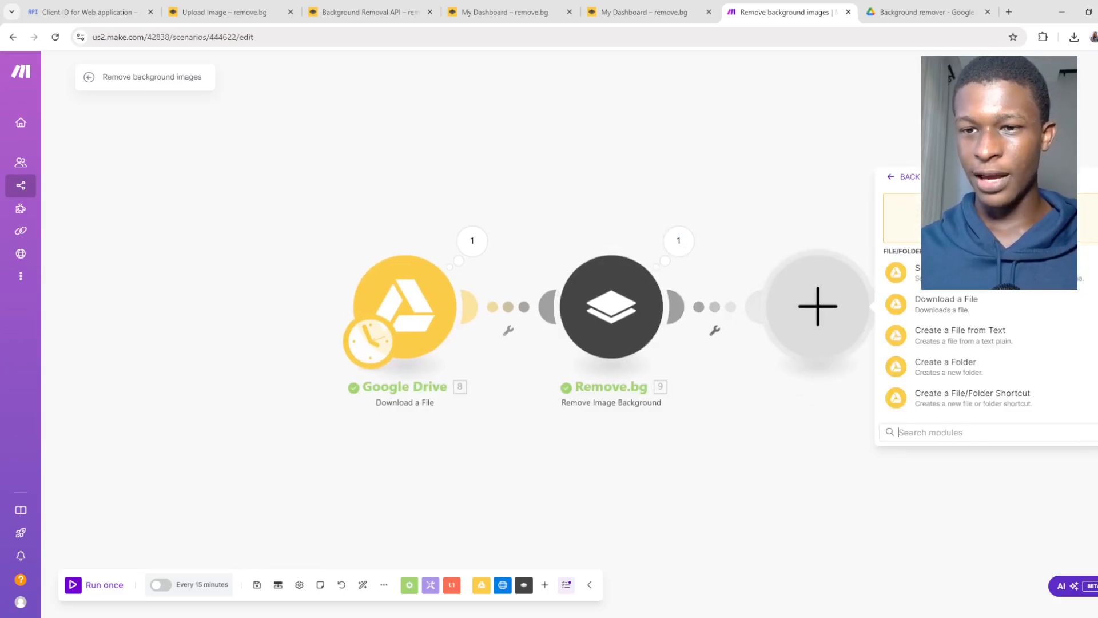
pyautogui.write('uplo')
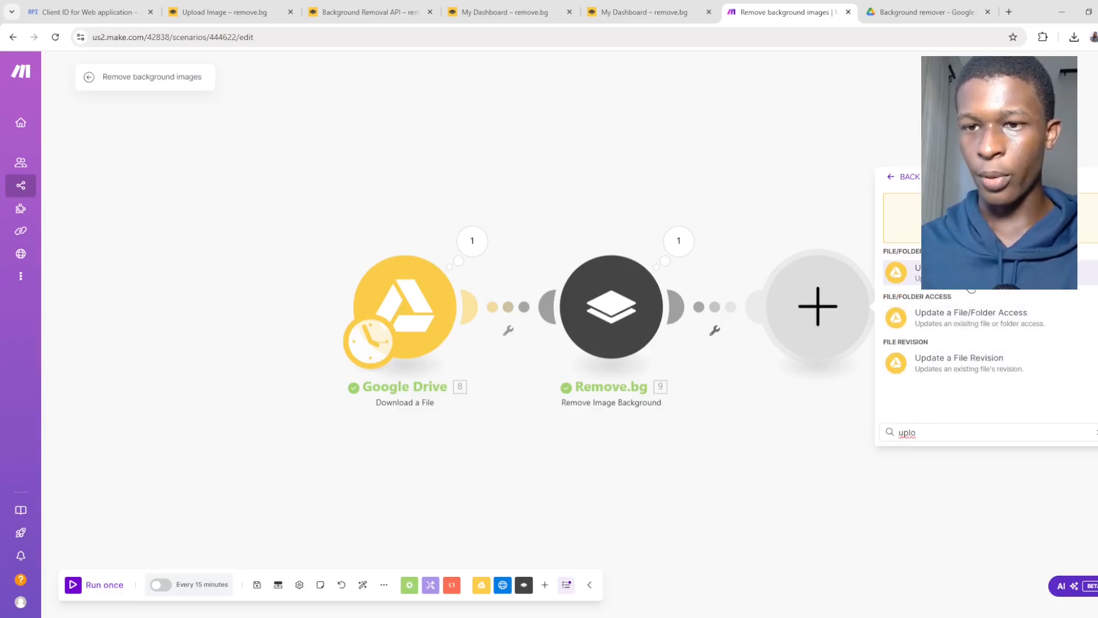
pyautogui.click(966, 274)
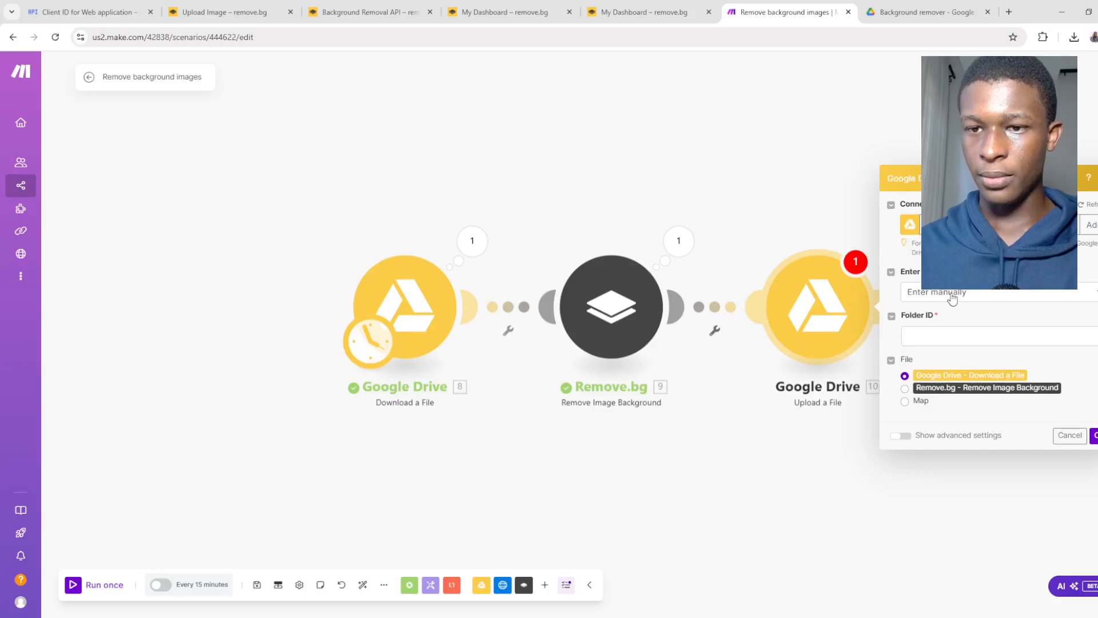
# Copy the Background remover folder's ID from its Google Drive URL into the upload module's Folder ID, keeping the manual entry method
pyautogui.click(940, 337)
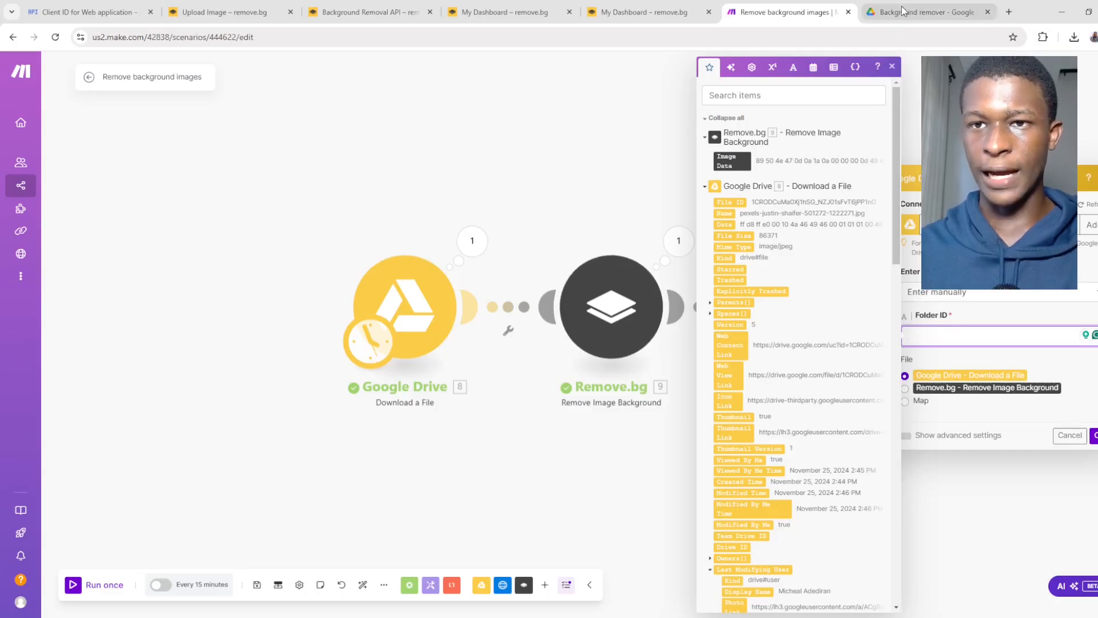
pyautogui.click(925, 12)
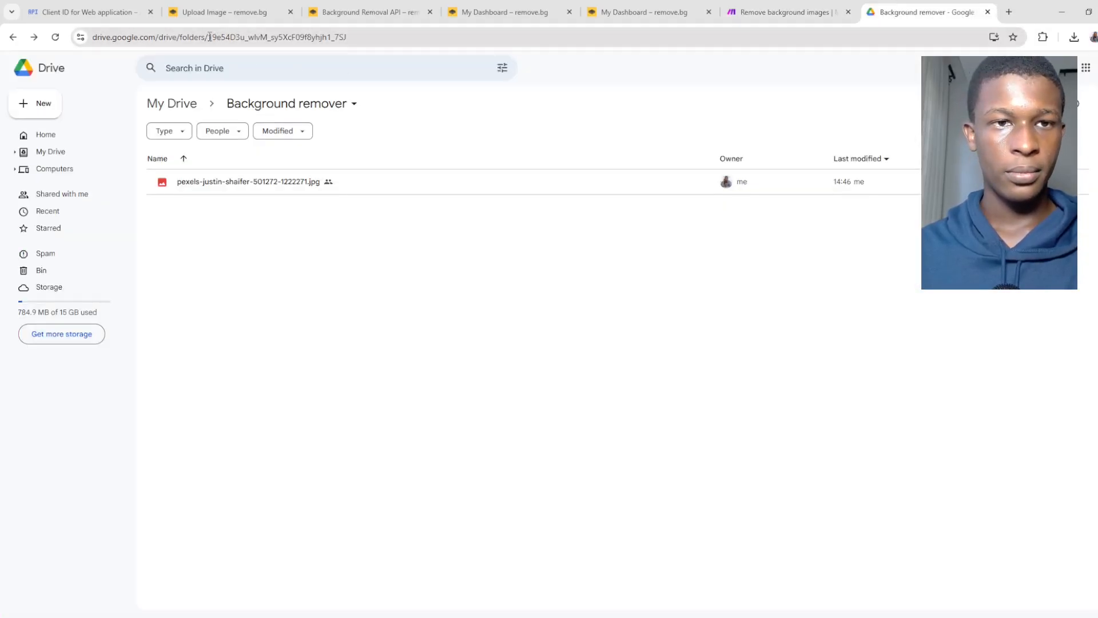
pyautogui.moveTo(210, 37); pyautogui.dragTo(374, 37)
pyautogui.hotkey('ctrl', 'c')
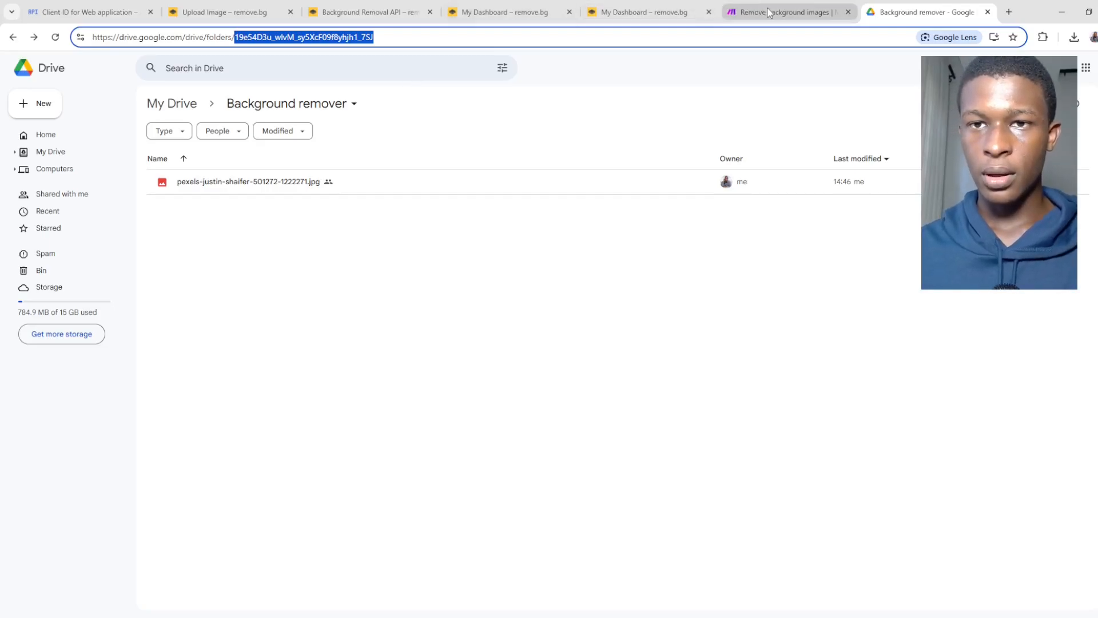
pyautogui.click(789, 12)
pyautogui.hotkey('ctrl', 'v')
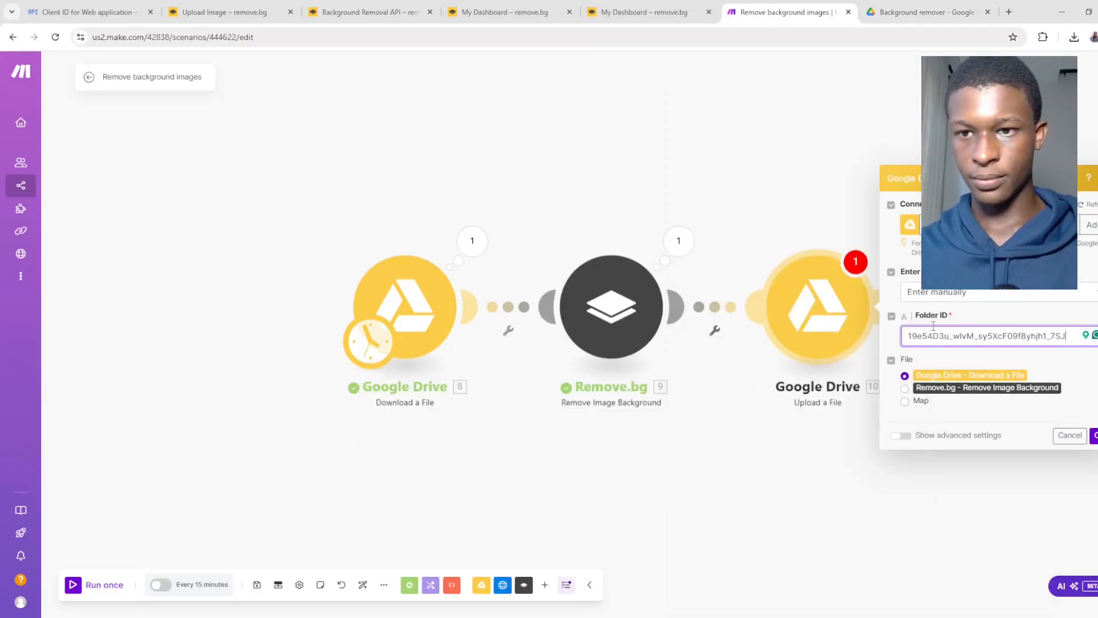
pyautogui.click(1014, 361)
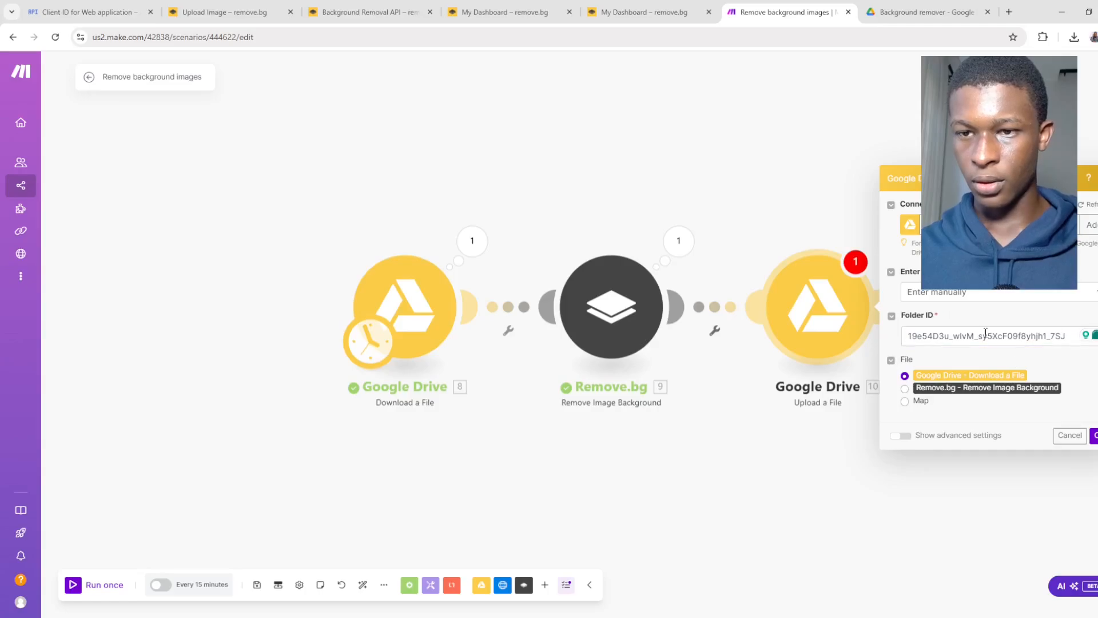
pyautogui.click(955, 292)
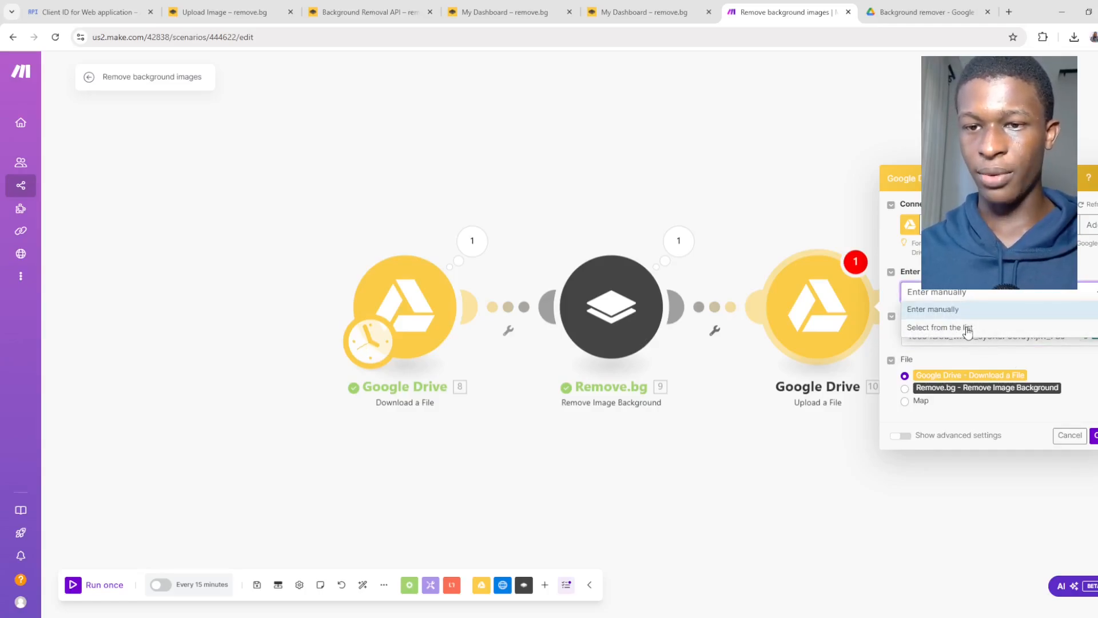
pyautogui.click(988, 364)
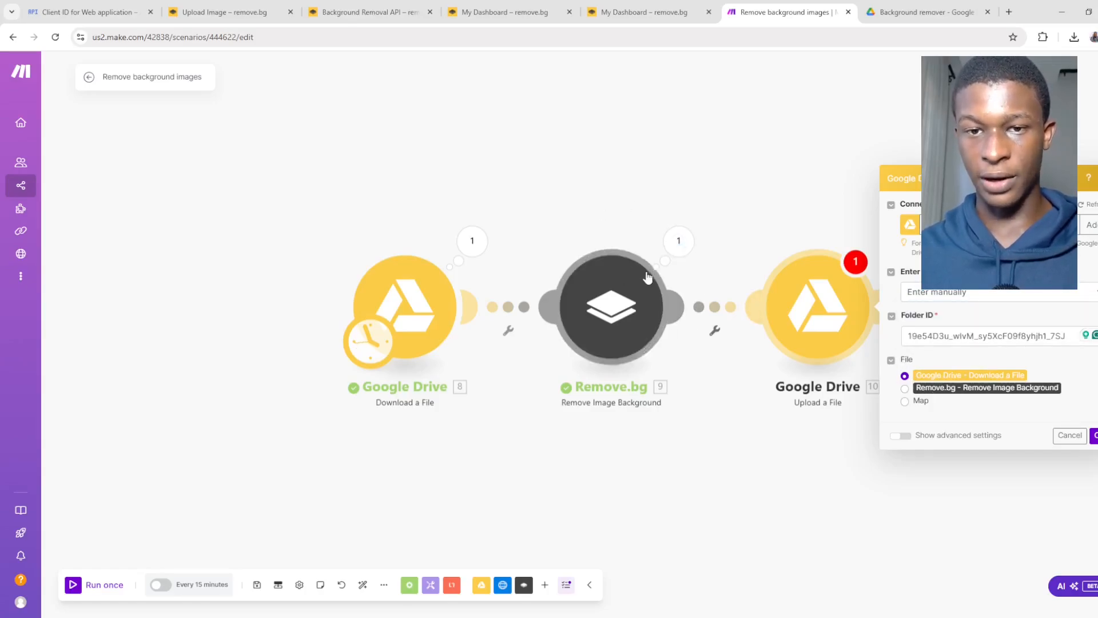
# Try mapping the upload file manually, with the file name maketesting and Remove.bg's Image Data output as its Data
pyautogui.click(904, 402)
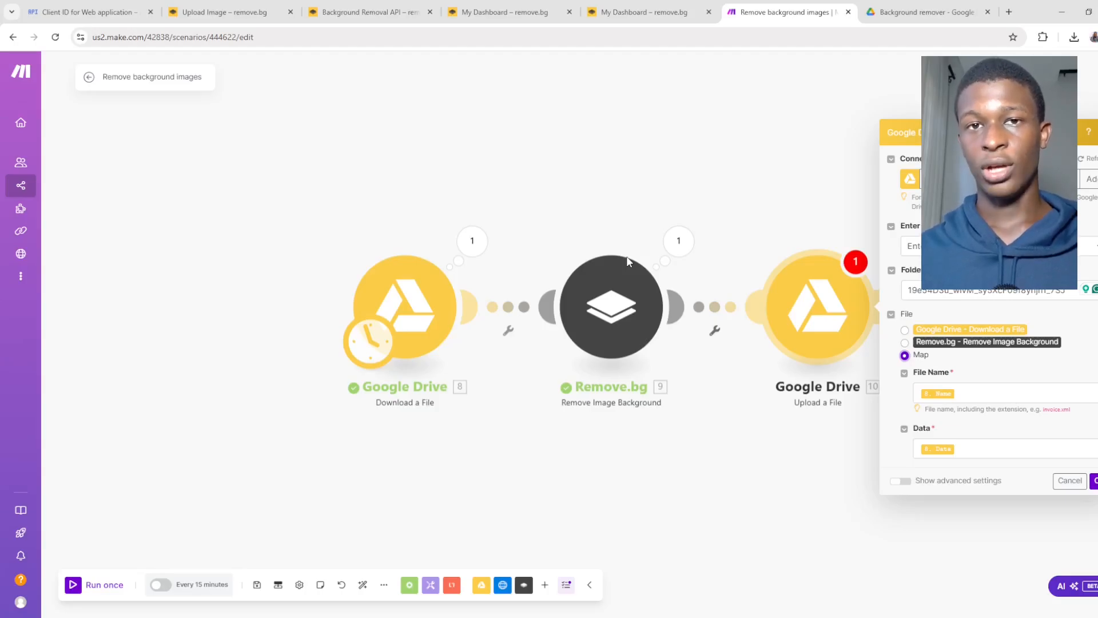
pyautogui.click(977, 390)
pyautogui.press('BackSpace')
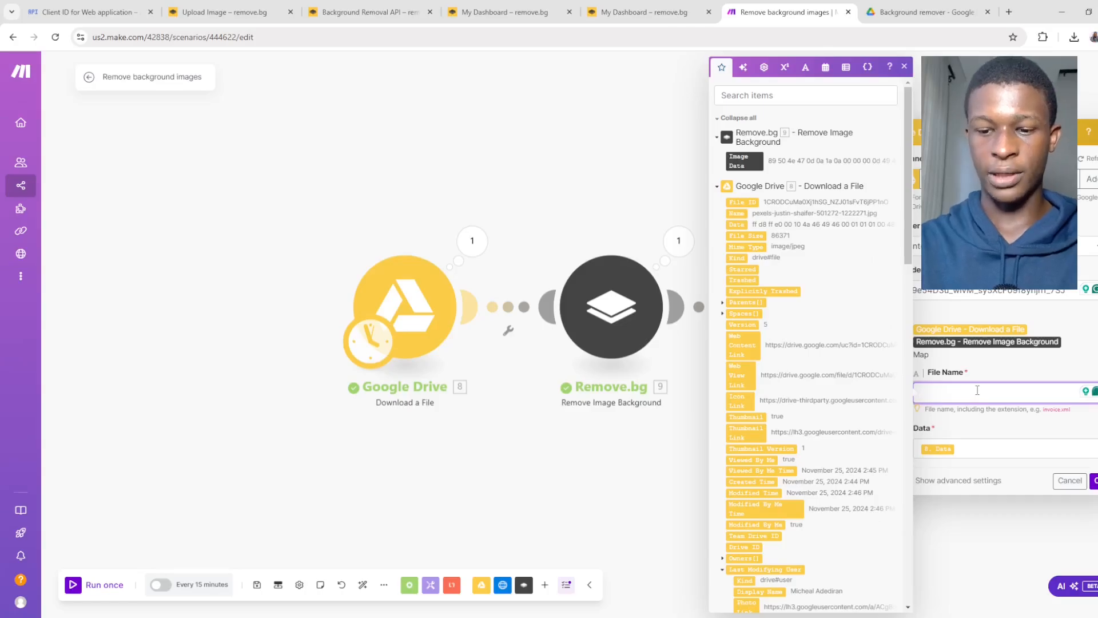
pyautogui.write('maketesting')
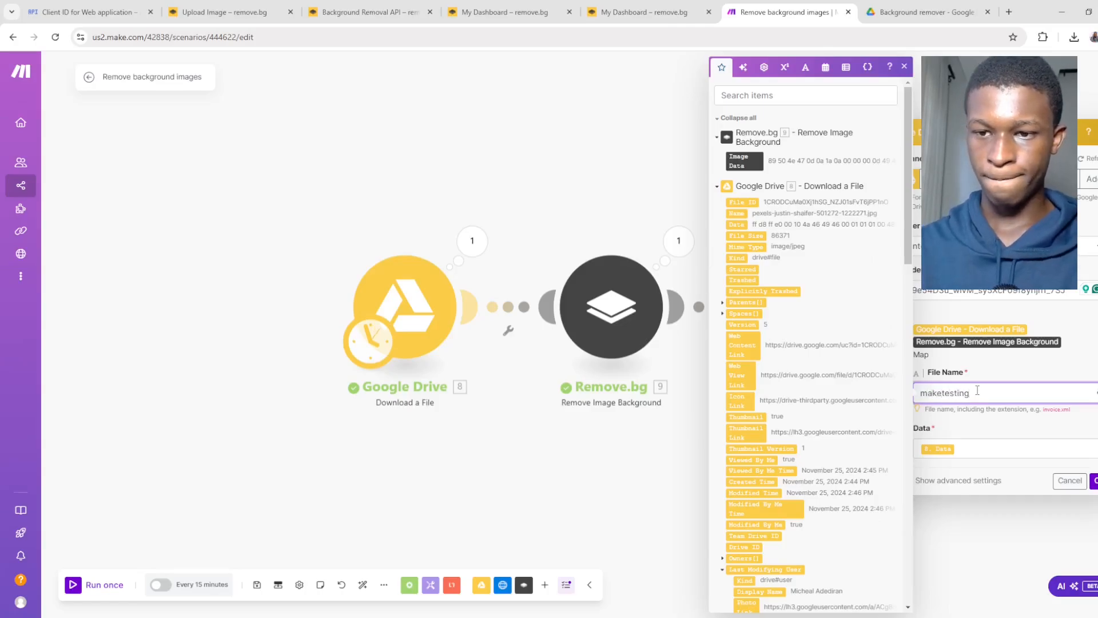
pyautogui.click(976, 447)
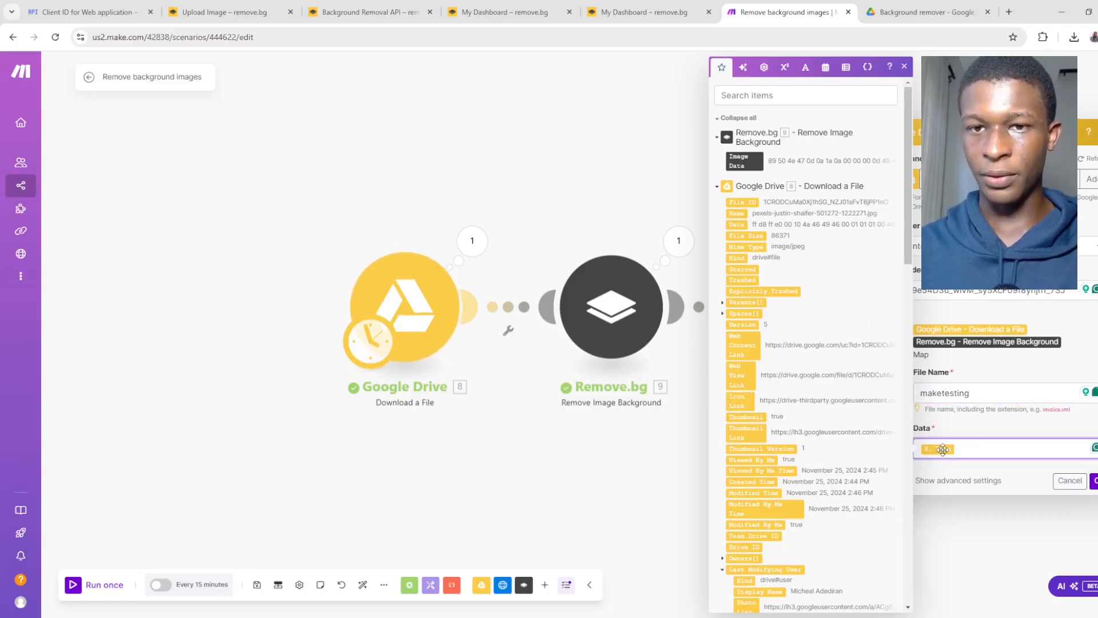
pyautogui.press('BackSpace')
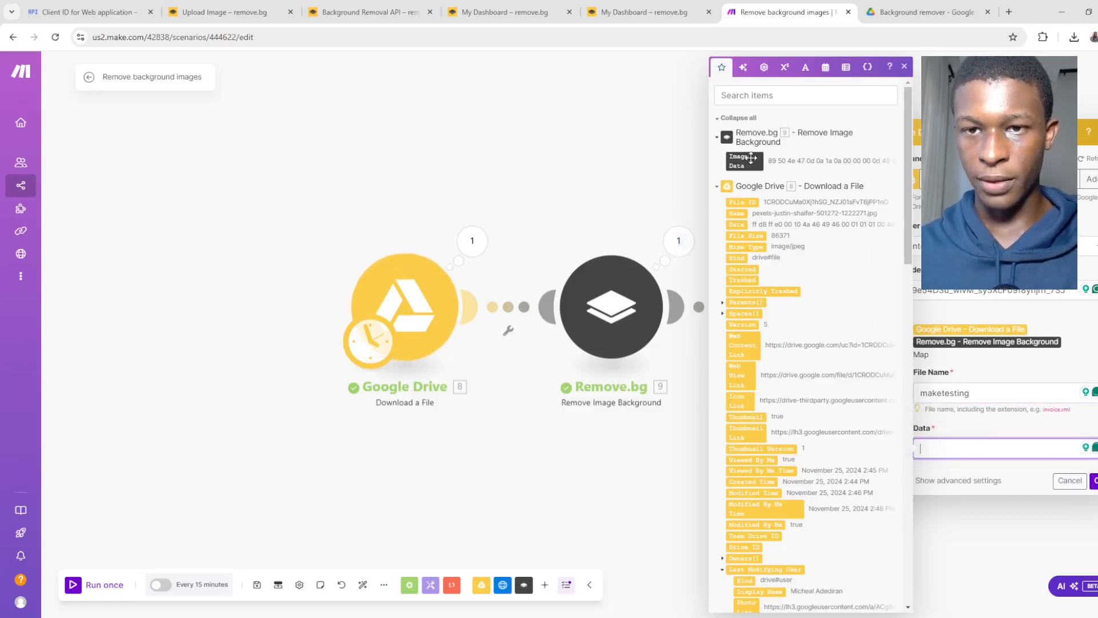
pyautogui.moveTo(743, 158); pyautogui.dragTo(969, 448)
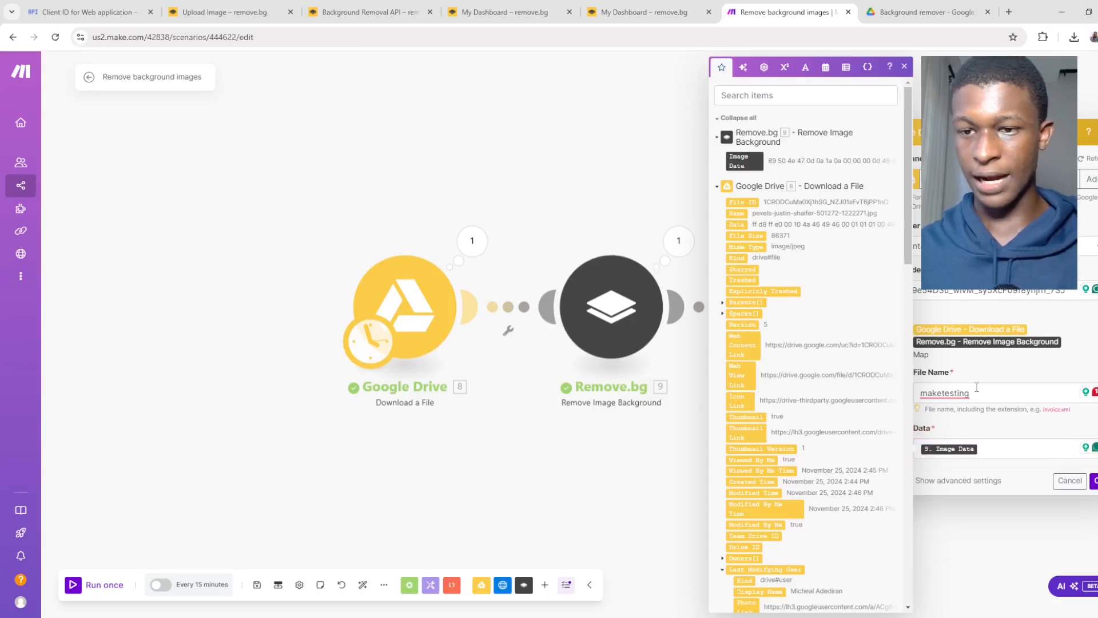
pyautogui.click(903, 68)
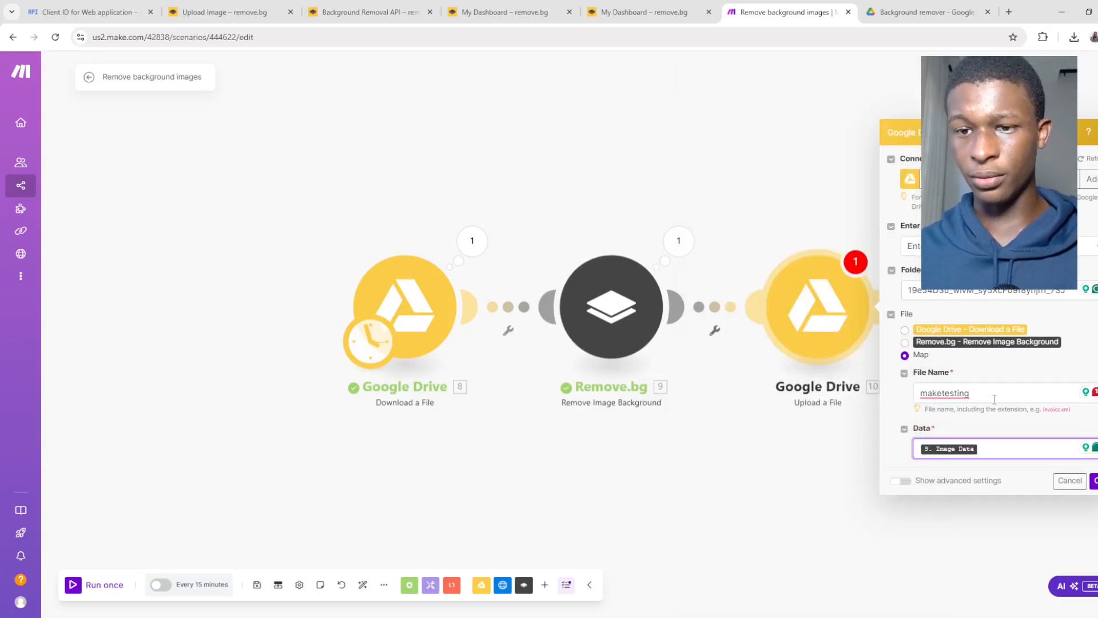
pyautogui.click(964, 393)
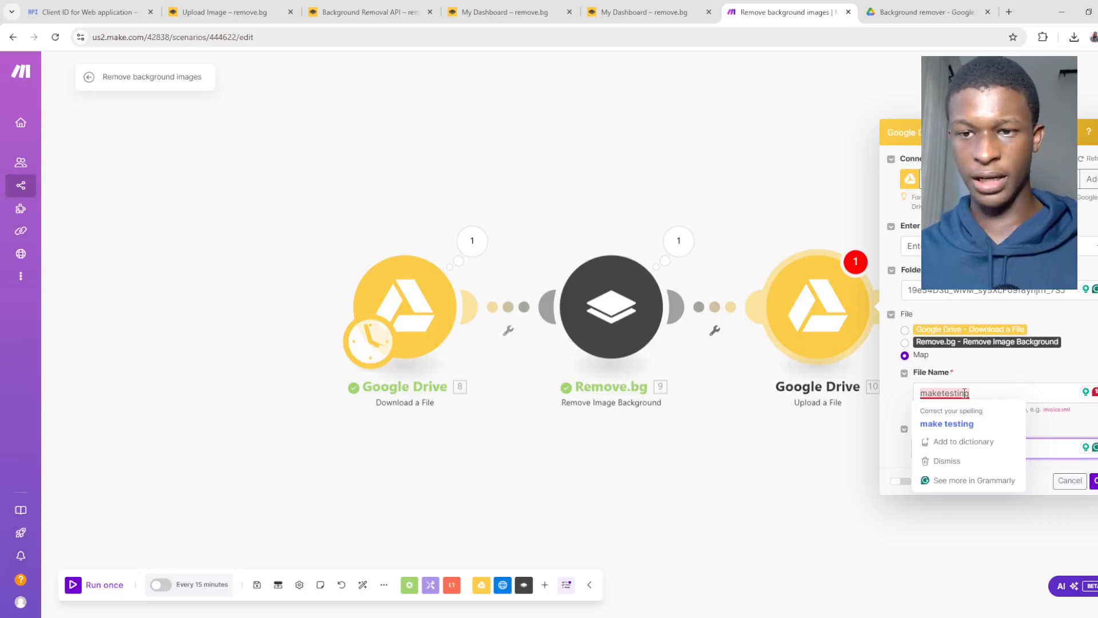
pyautogui.click(977, 393)
pyautogui.doubleClick(977, 393)
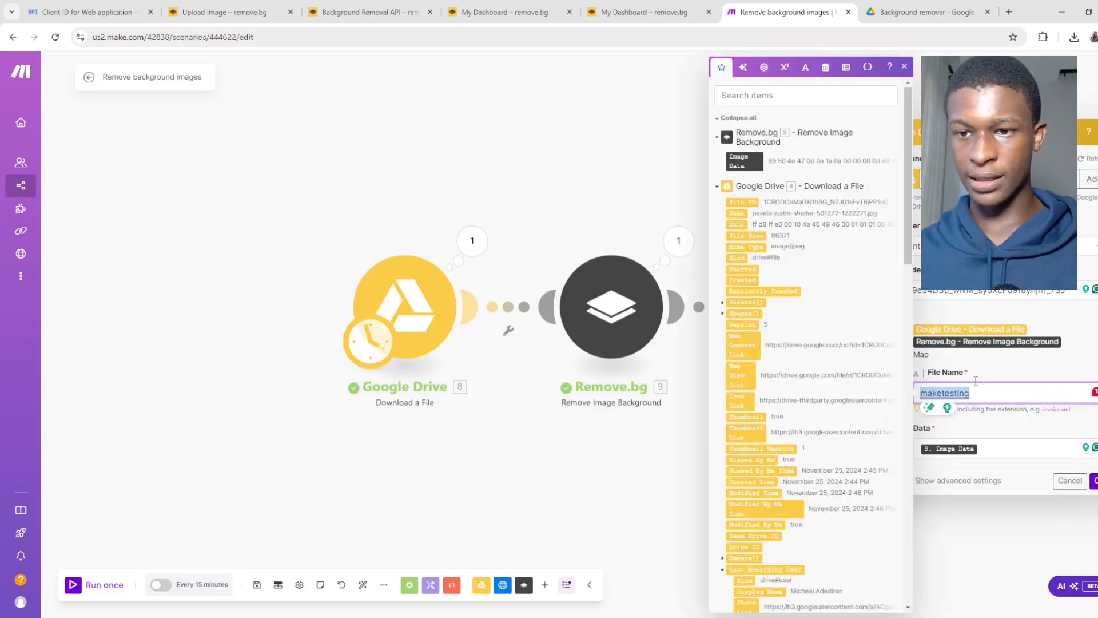
pyautogui.click(976, 365)
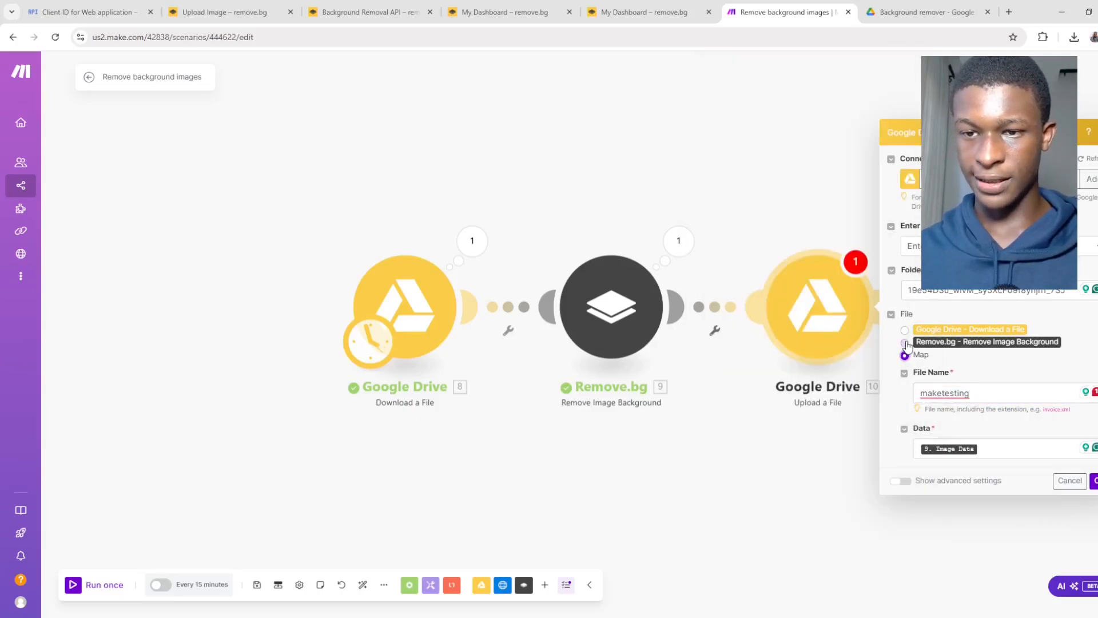
# Use Remove.bg - Remove Image Background as the upload's file source, and run the scenario once to inspect the upload module's result
pyautogui.click(905, 343)
pyautogui.click(1095, 438)
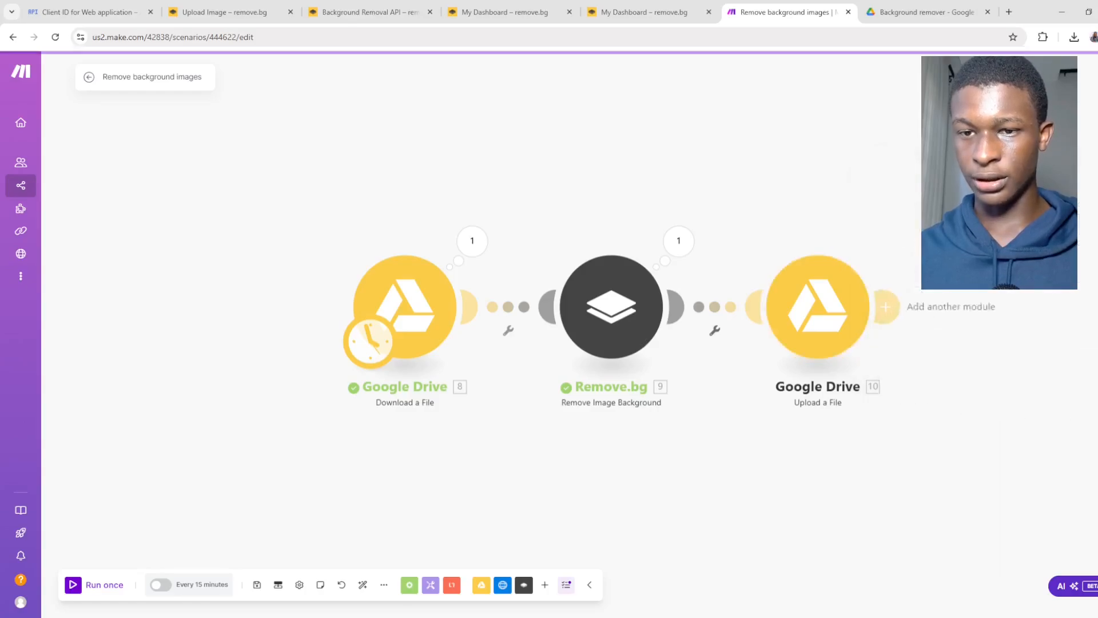
pyautogui.click(74, 585)
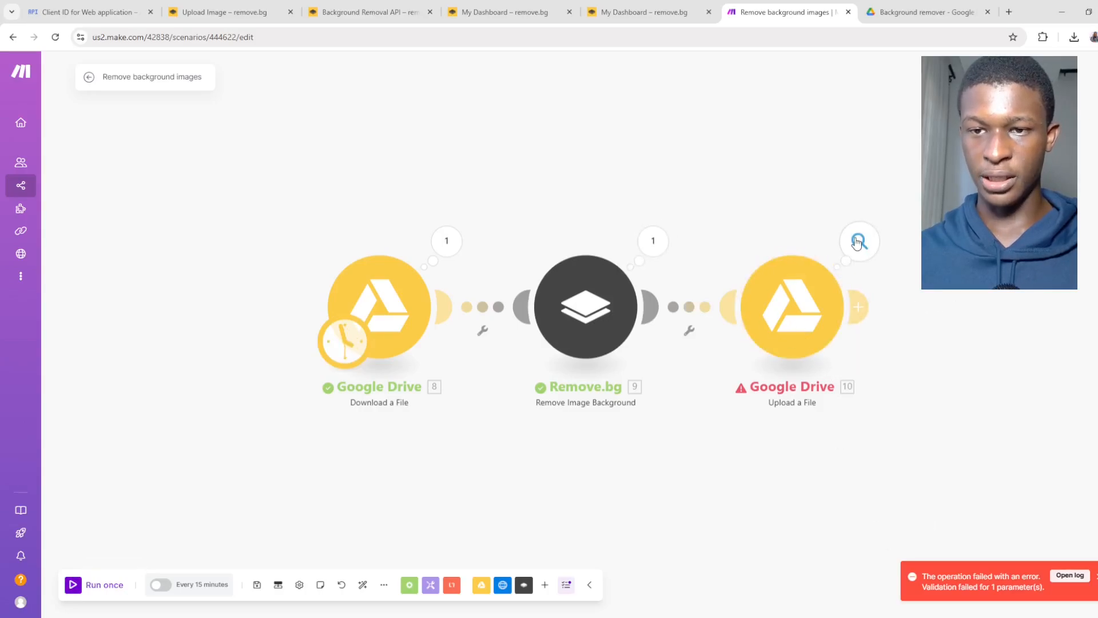
pyautogui.click(860, 241)
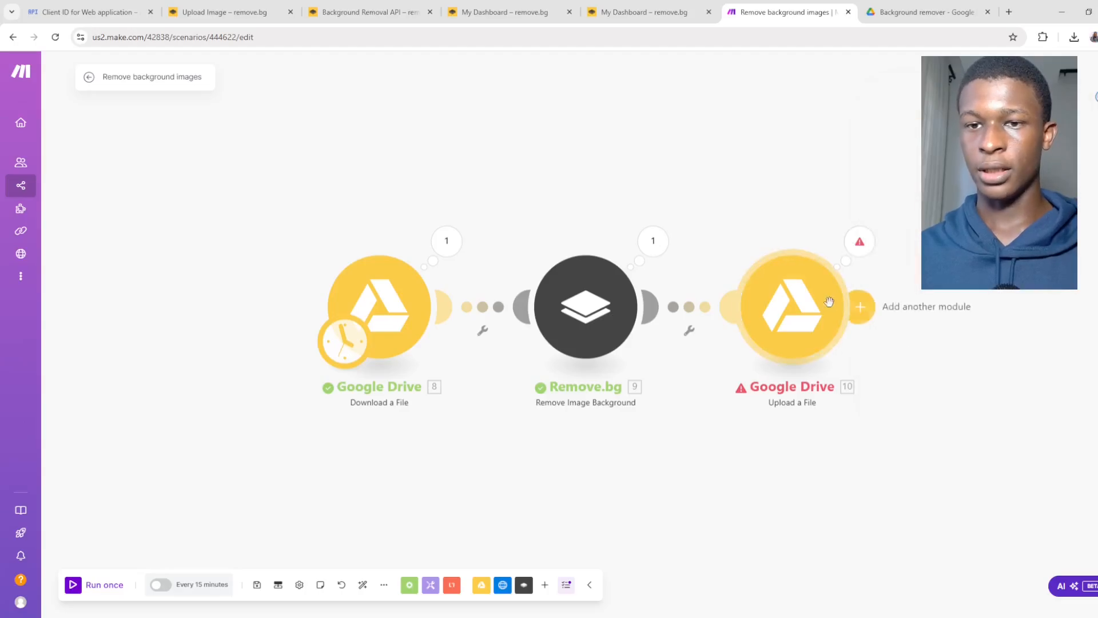
# Try naming the upload module's mapped file maketesting, and run the scenario once
pyautogui.click(791, 317)
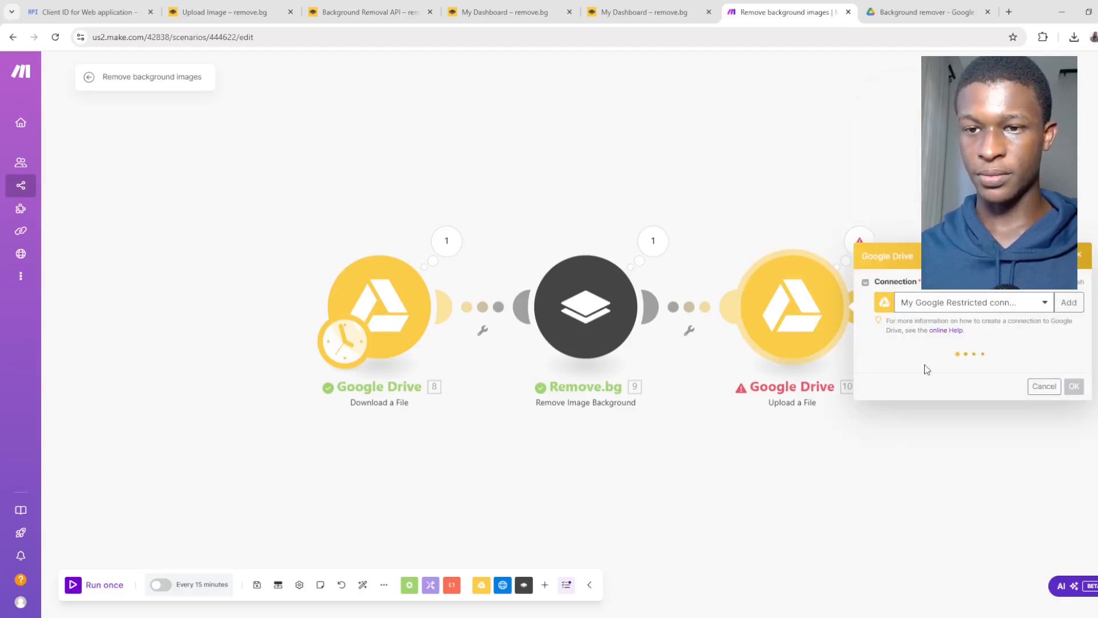
pyautogui.click(925, 396)
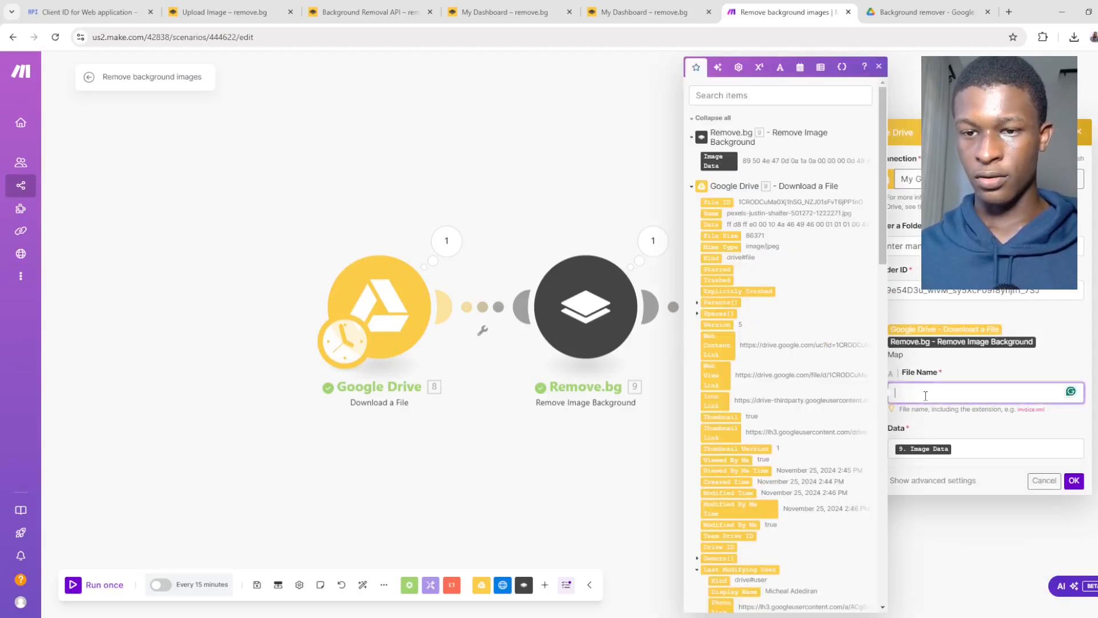
pyautogui.write('maketesting')
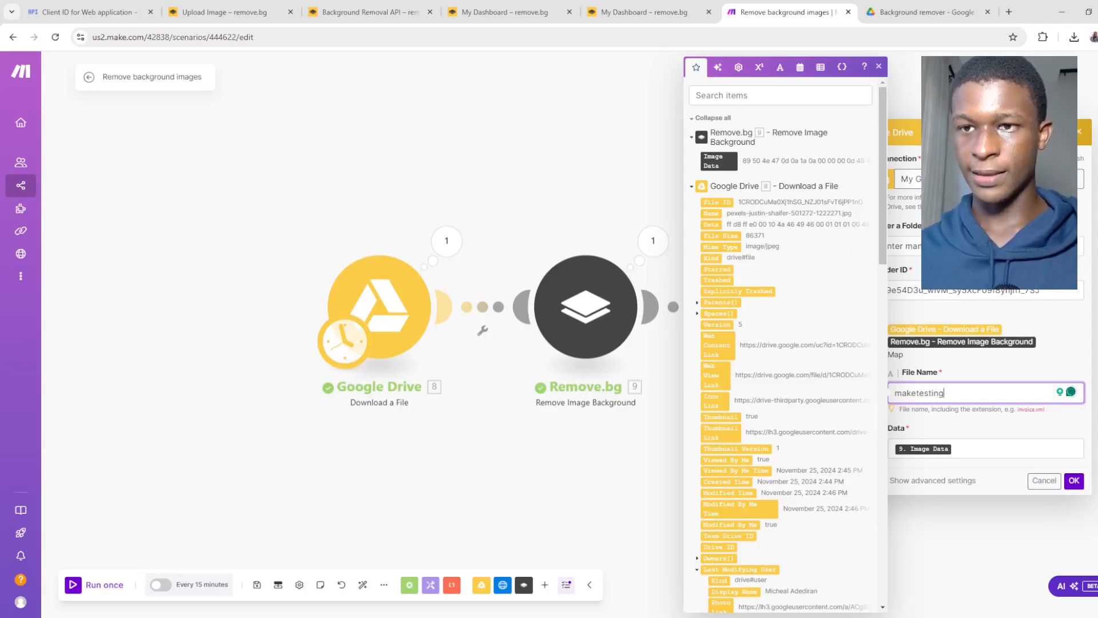
pyautogui.press('Return')
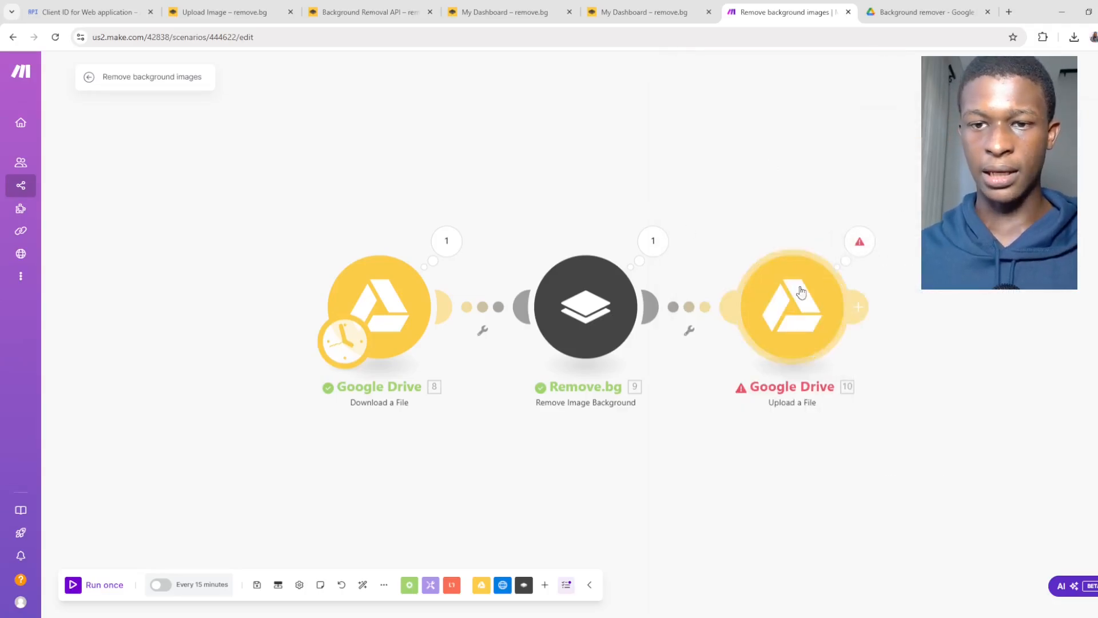
pyautogui.click(80, 584)
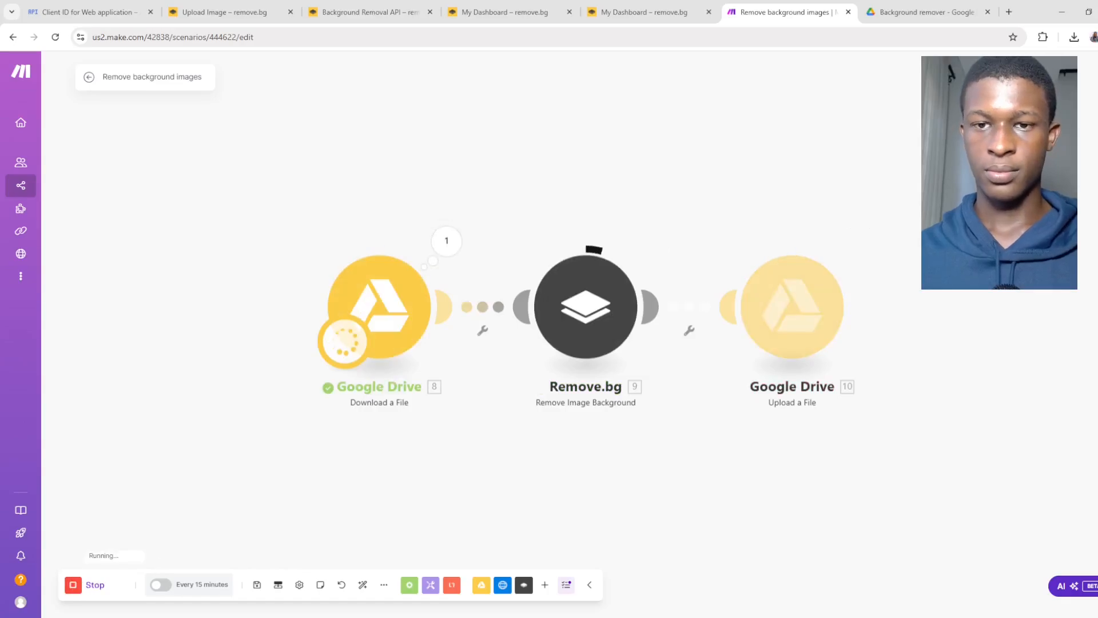
# Switch the upload module's folder choice to Select from the list, with the Background remover folder in My Drive as its destination
pyautogui.click(811, 343)
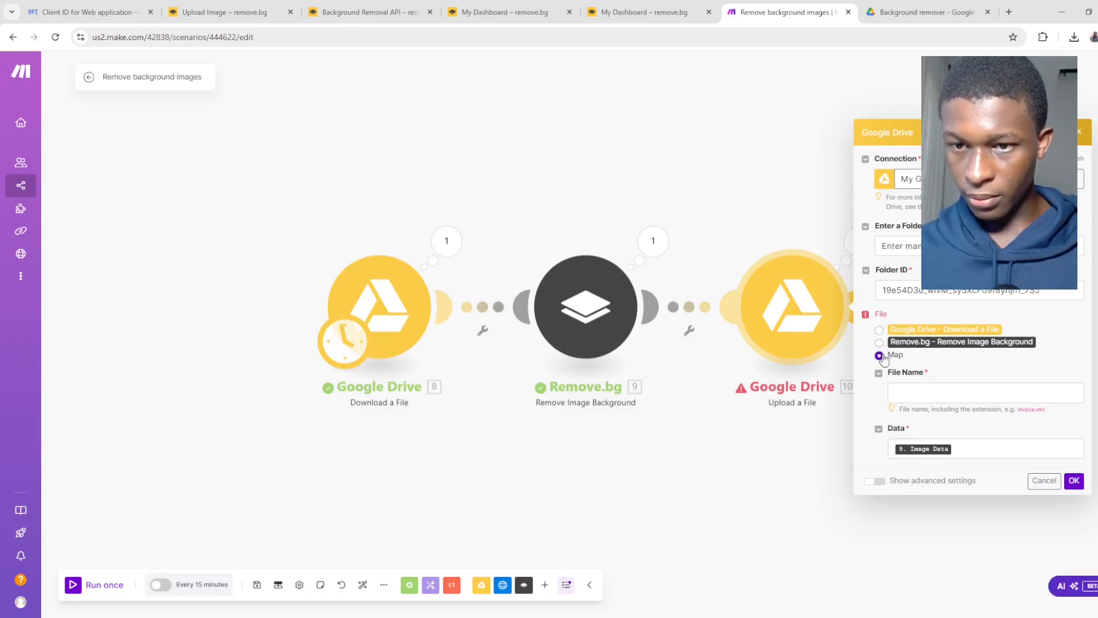
pyautogui.click(917, 245)
pyautogui.click(917, 282)
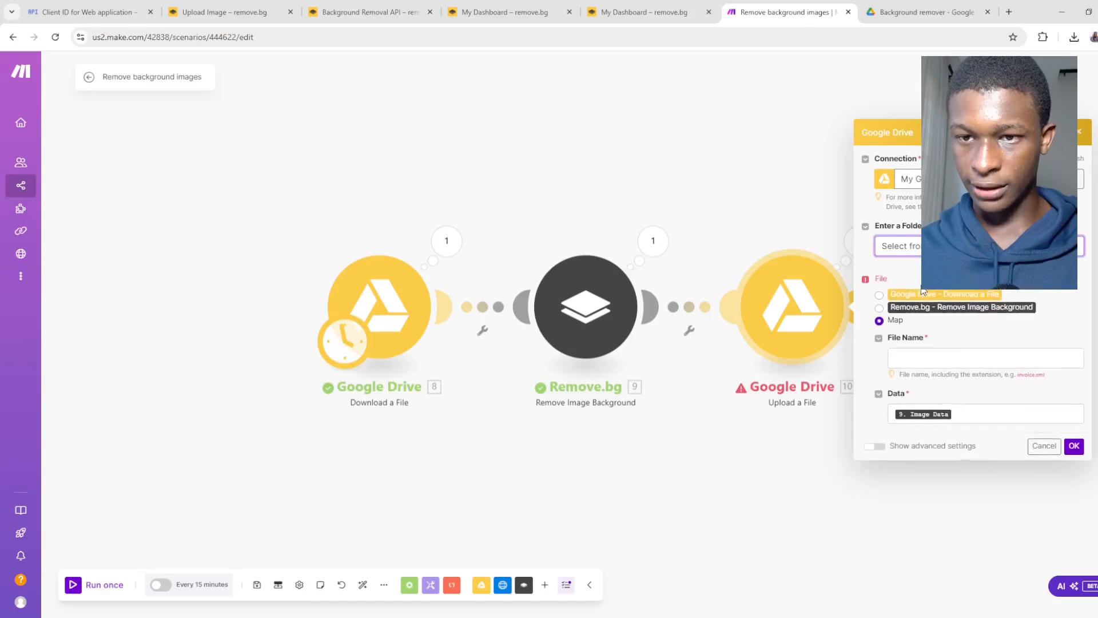
pyautogui.click(937, 268)
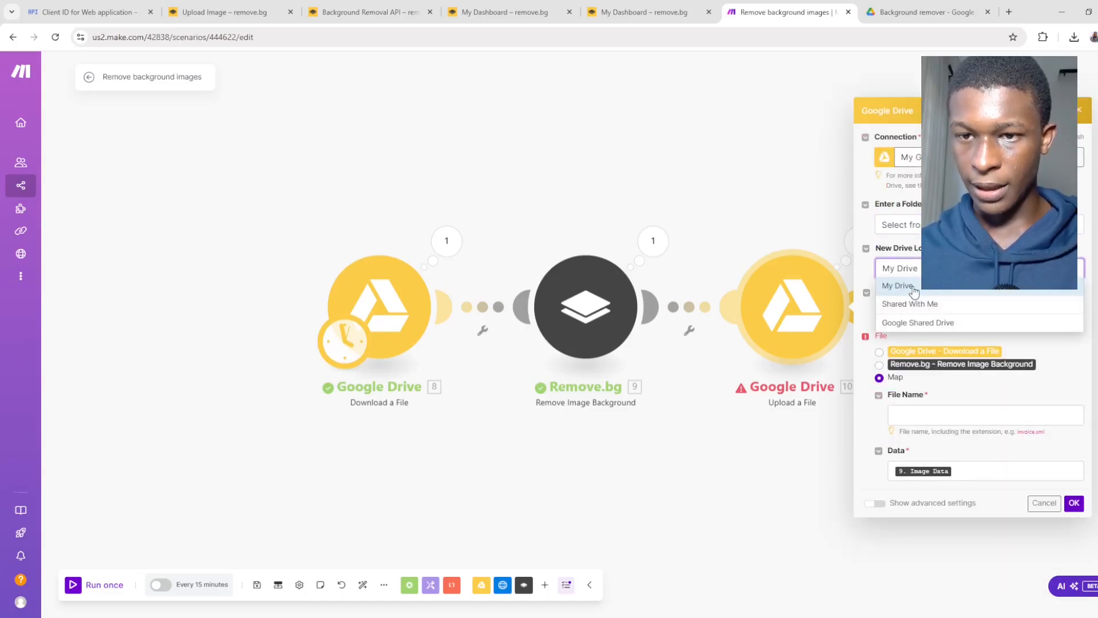
pyautogui.click(910, 286)
pyautogui.click(923, 313)
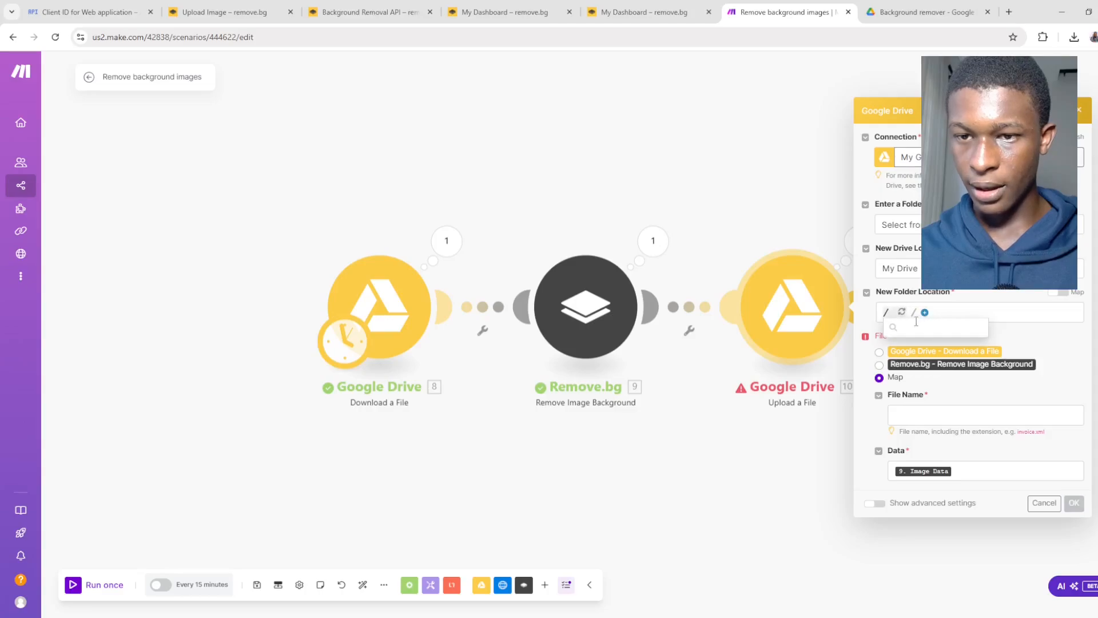
pyautogui.click(949, 328)
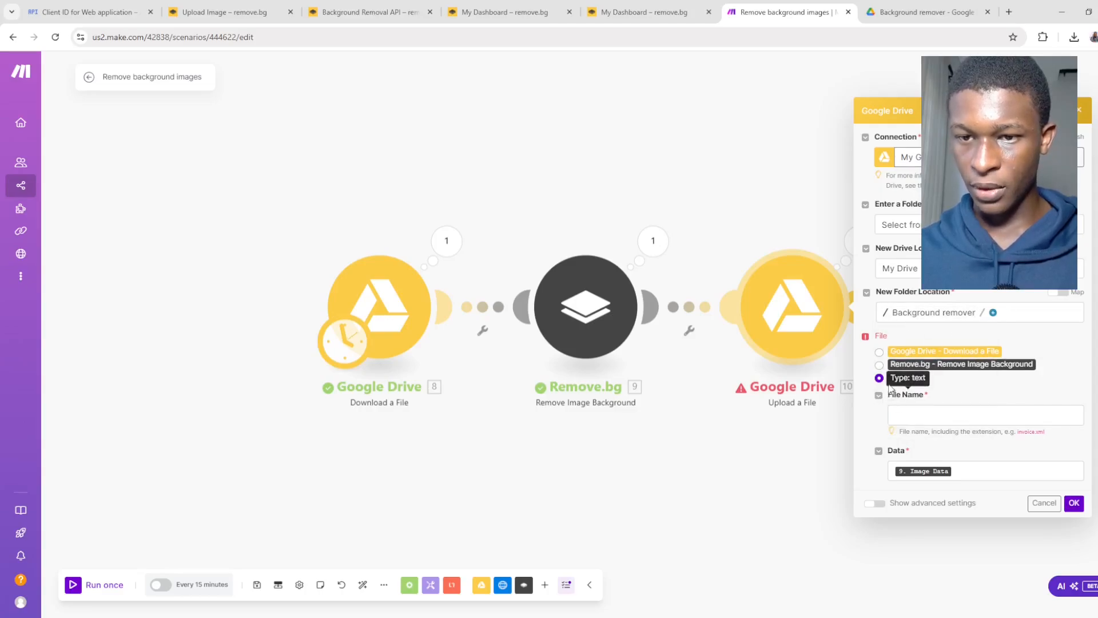
# Set the mapped upload's file name to maketesting, keeping Remove.bg's Image Data as its Data, and apply the module settings
pyautogui.click(905, 416)
pyautogui.write('maketesting')
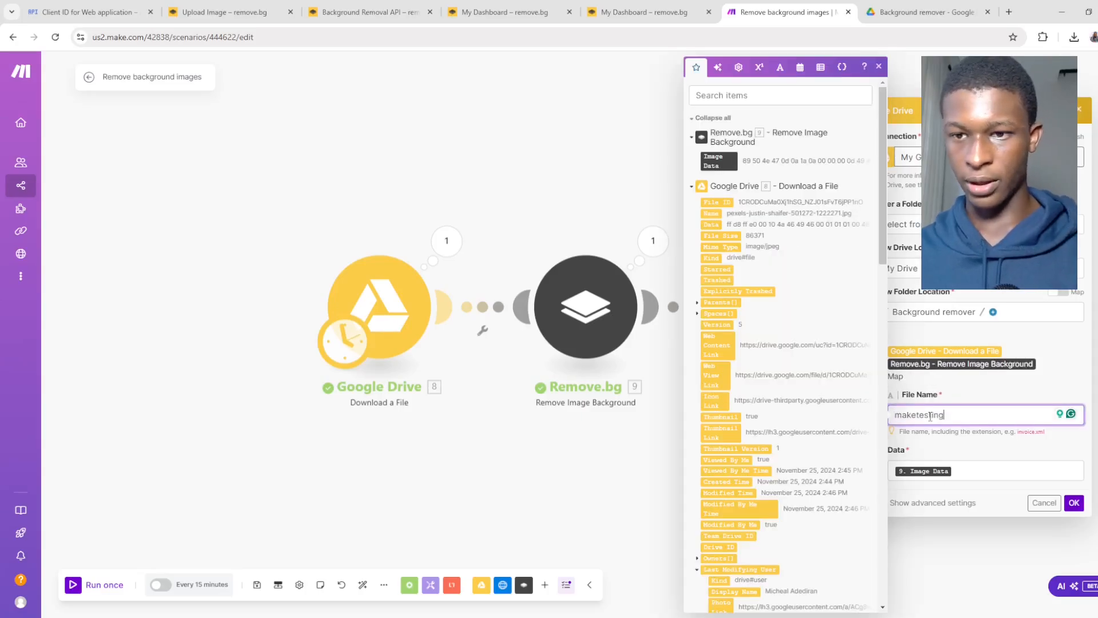
pyautogui.click(975, 389)
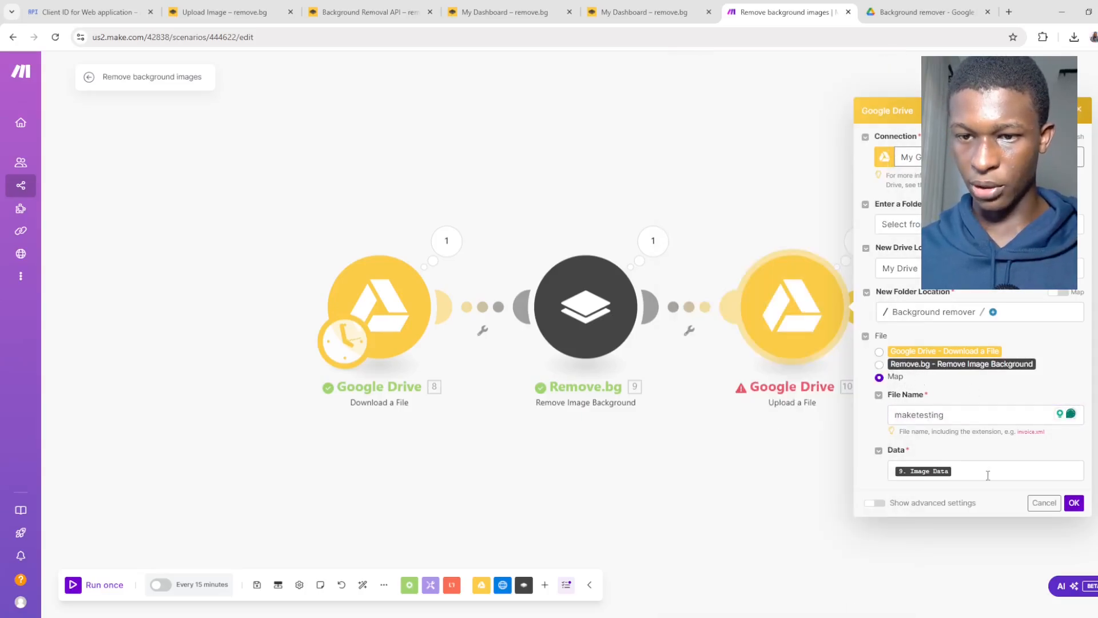
pyautogui.click(1073, 505)
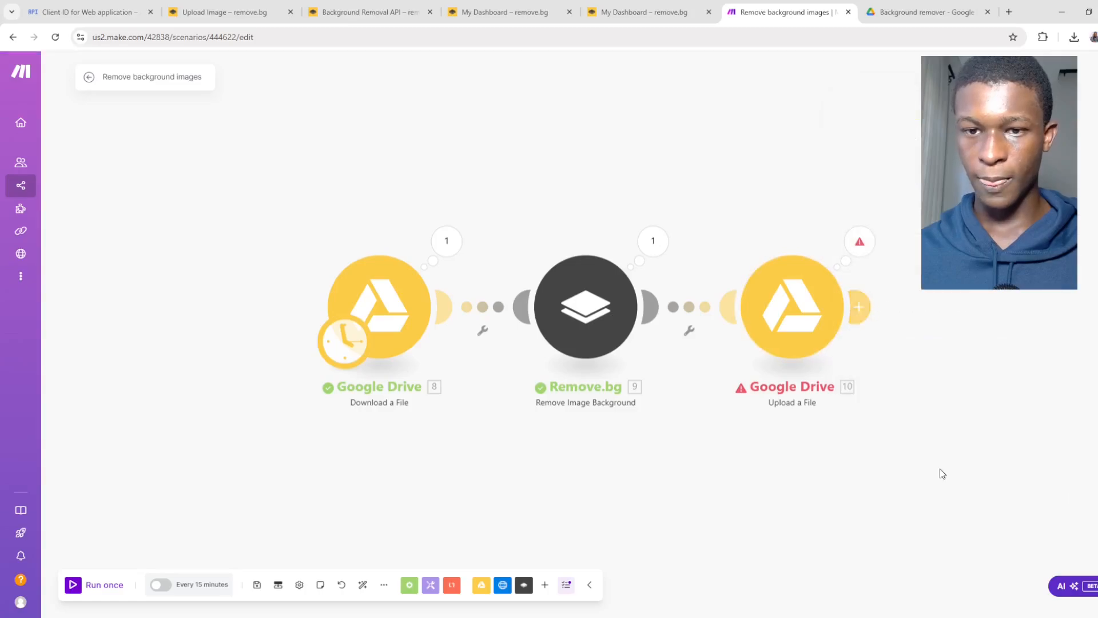
# Check the upload module's error details, and save and run the scenario once
pyautogui.click(859, 240)
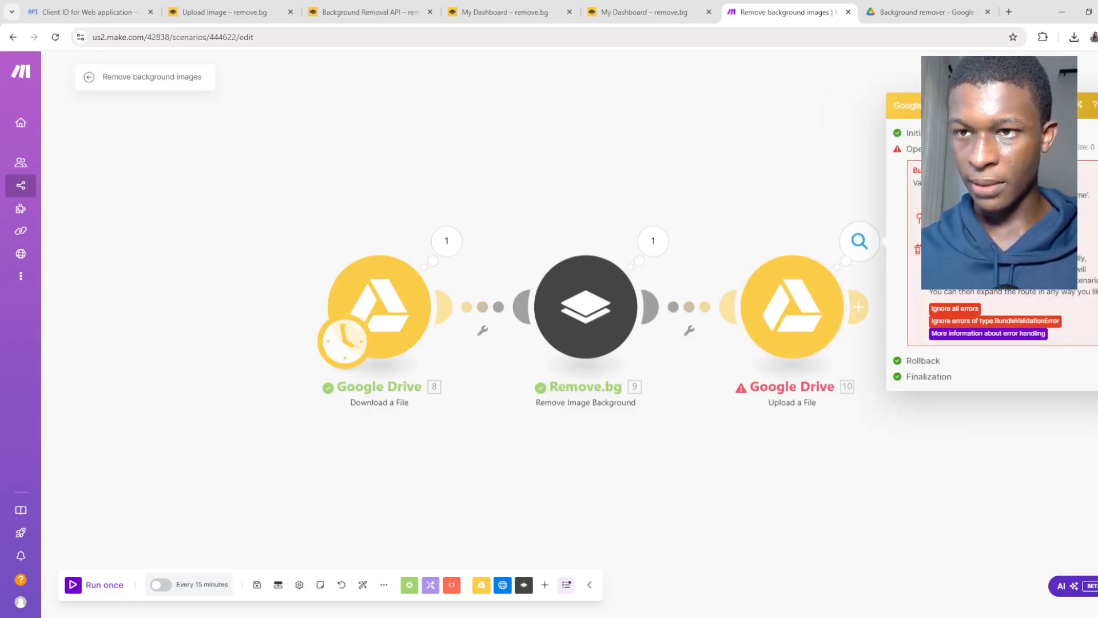
pyautogui.press('Escape')
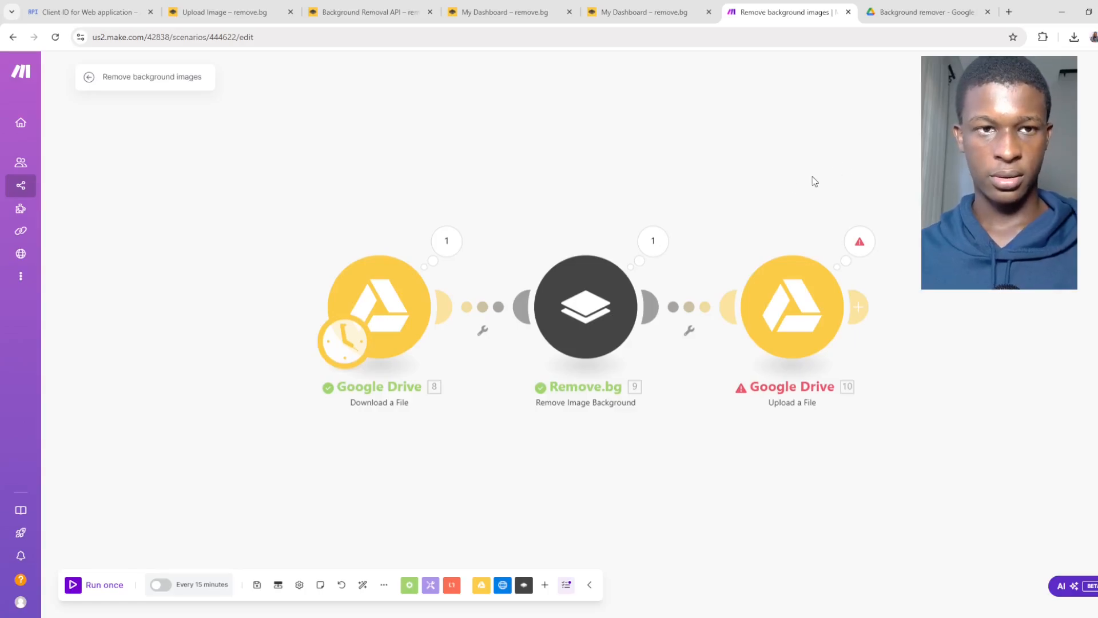
pyautogui.hotkey('ctrl', 's')
pyautogui.click(74, 584)
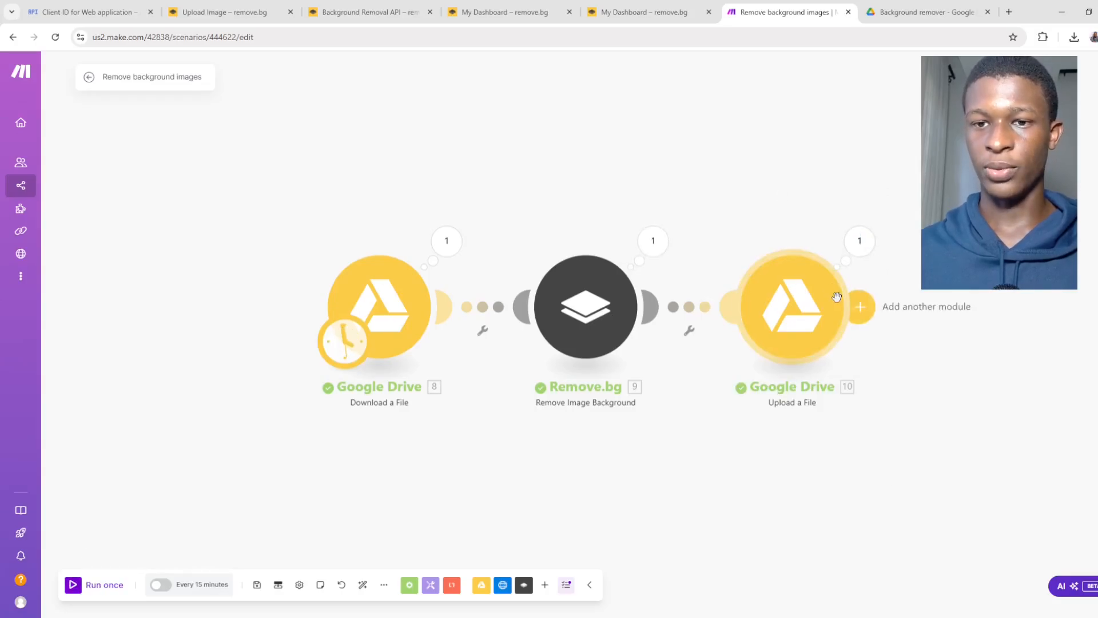
# Check the Background remover folder in Google Drive for the uploaded file, and review the destination set in Make's upload module
pyautogui.click(882, 13)
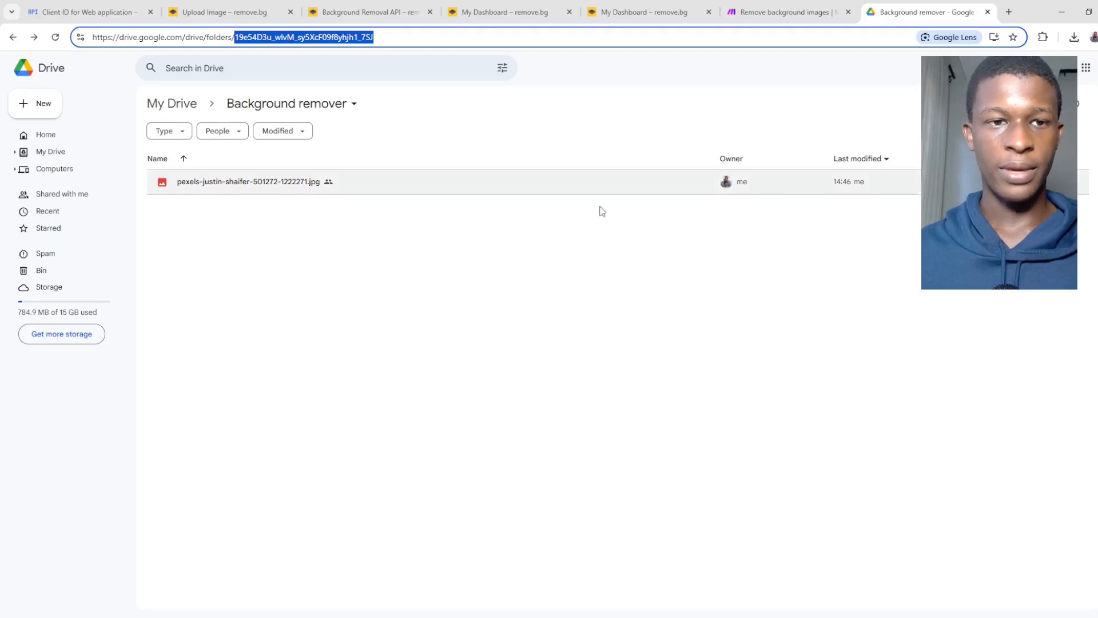
pyautogui.click(355, 335)
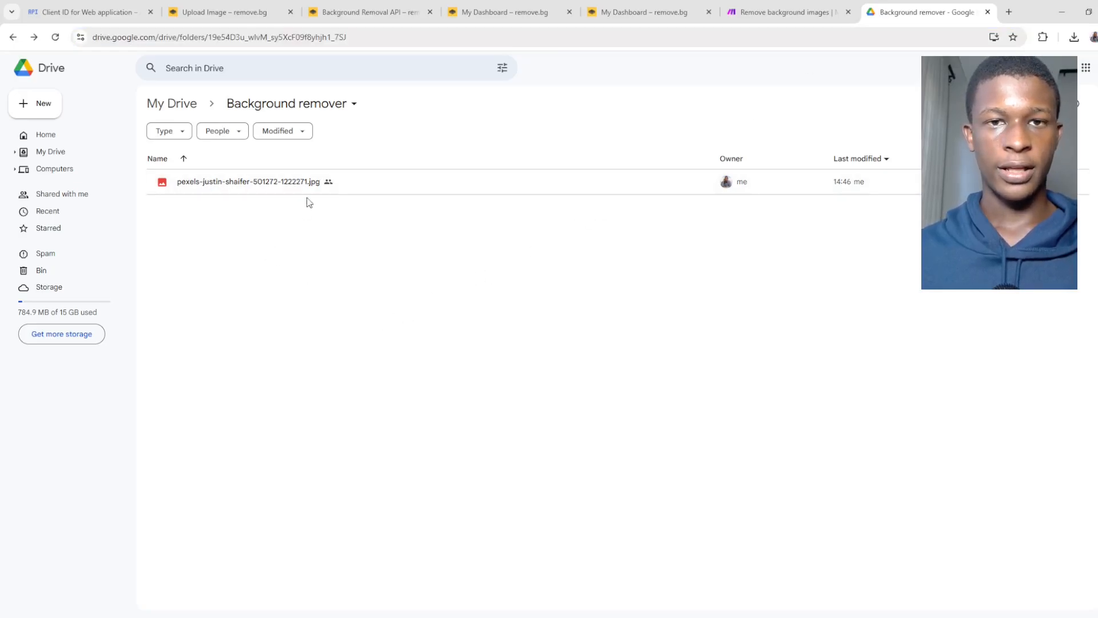
pyautogui.click(783, 11)
pyautogui.click(795, 303)
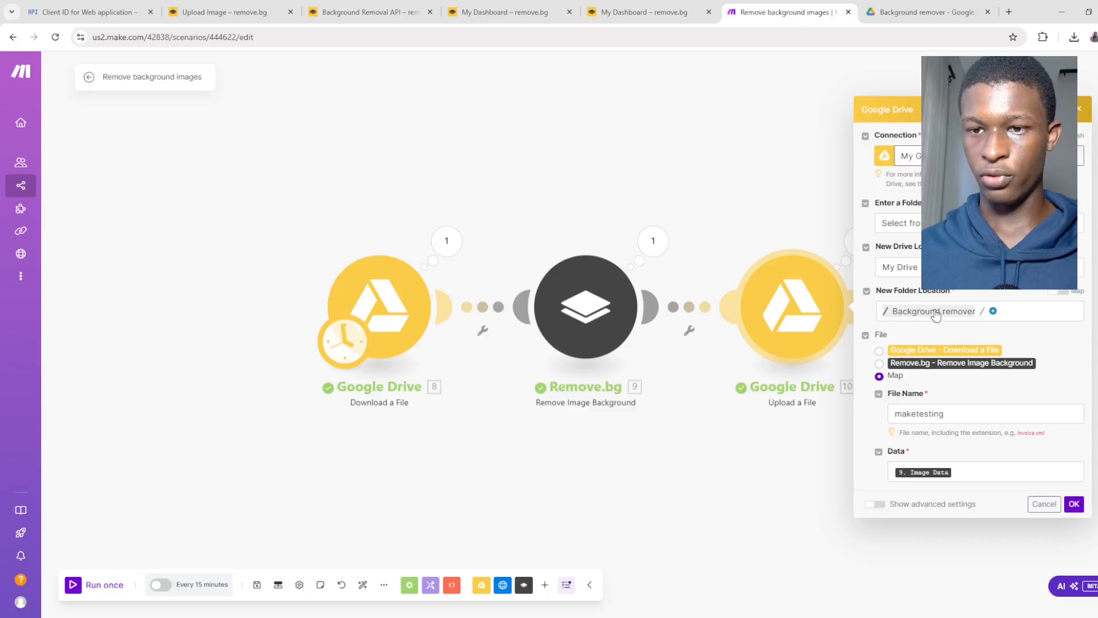
pyautogui.click(901, 76)
# Refresh the Background remover folder in Google Drive, and download maketesting and view it in a new browser tab
pyautogui.click(924, 12)
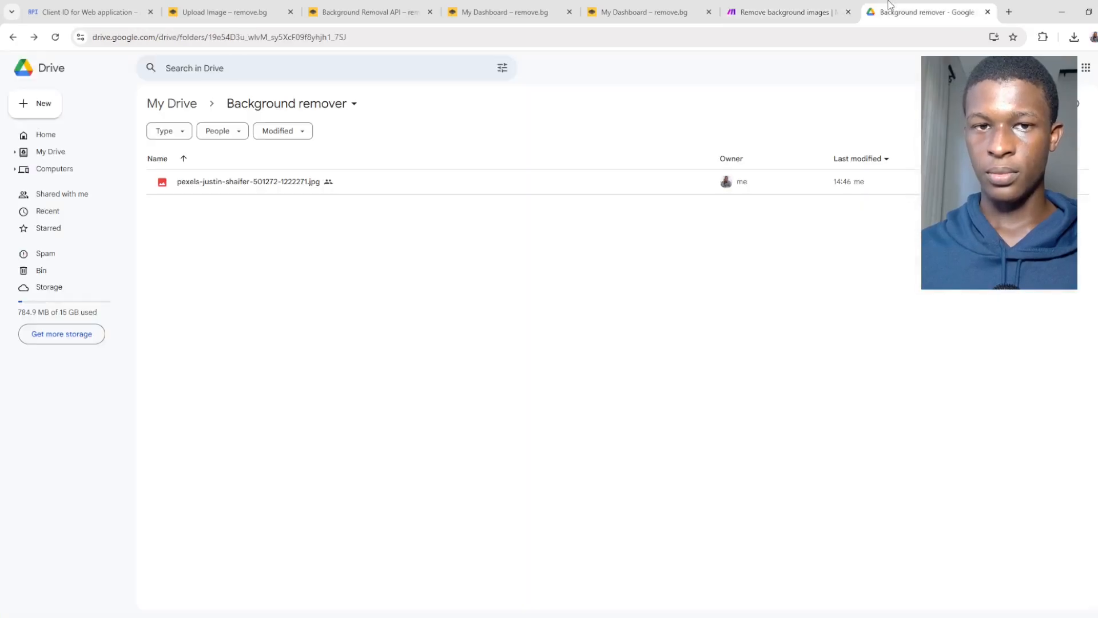
pyautogui.click(56, 37)
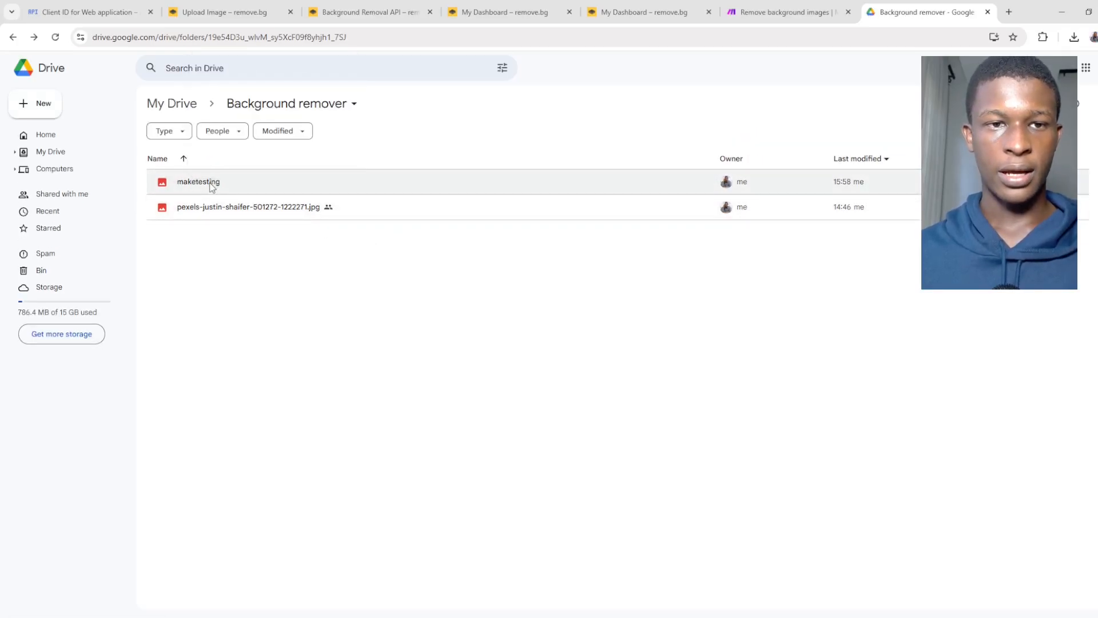
pyautogui.click(617, 182)
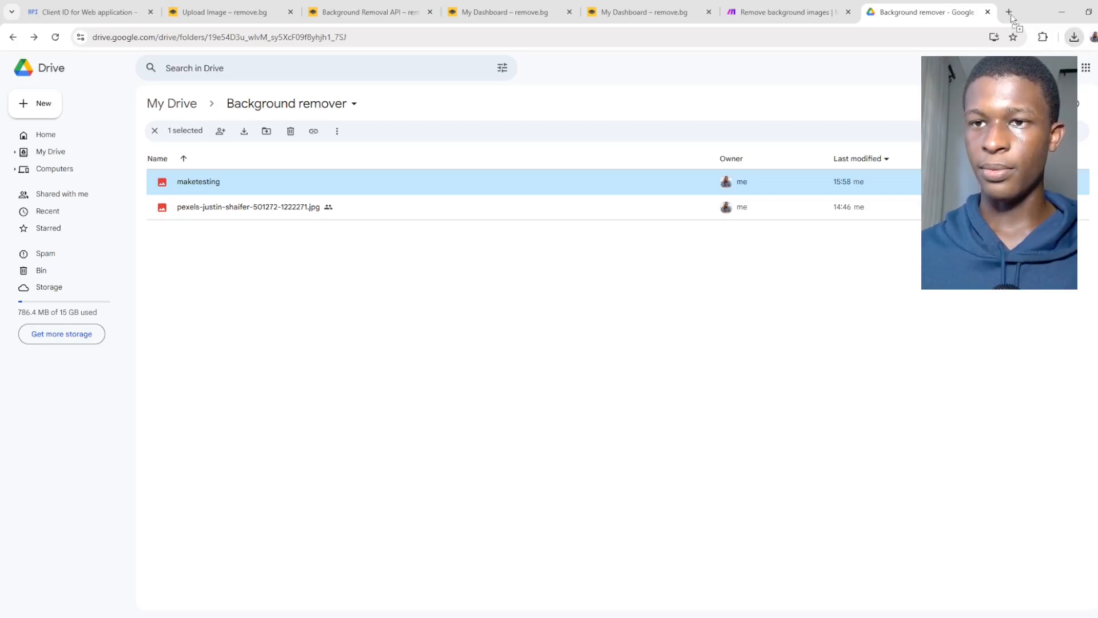
pyautogui.moveTo(1011, 19); pyautogui.dragTo(1012, 16)
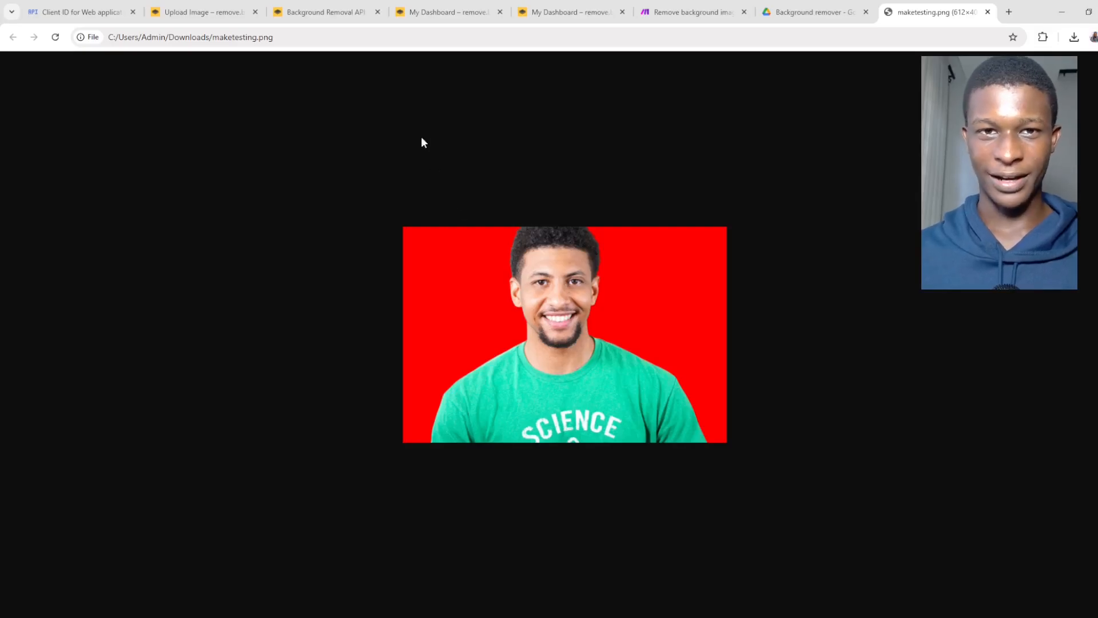
# Switch back to the Make scenario and set the Remove.bg module's New Background to Transparent
pyautogui.click(693, 7)
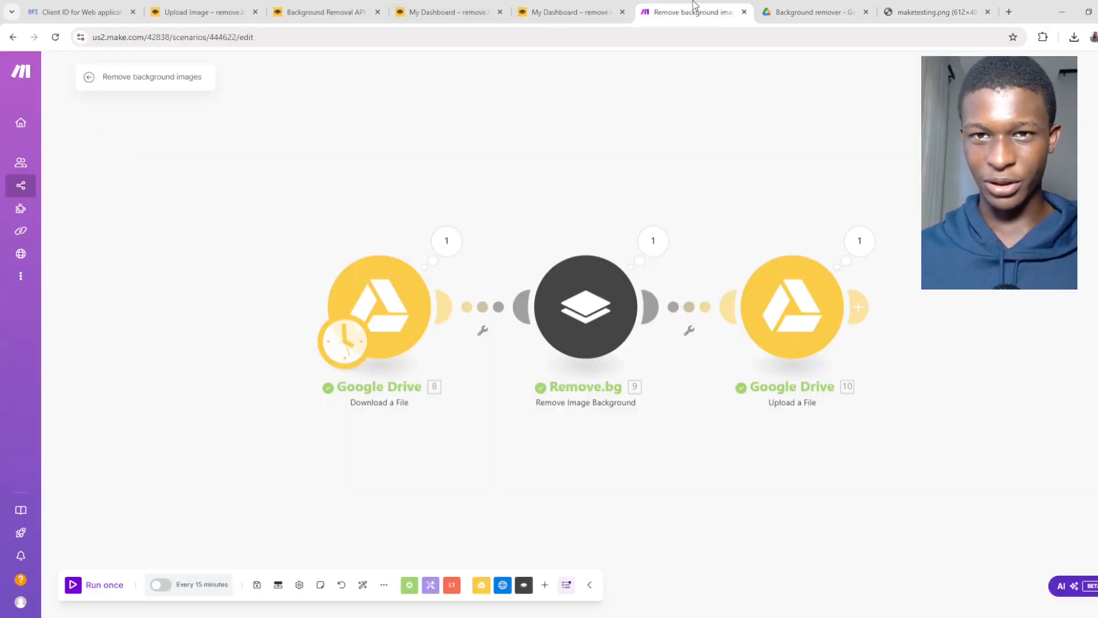
pyautogui.click(588, 328)
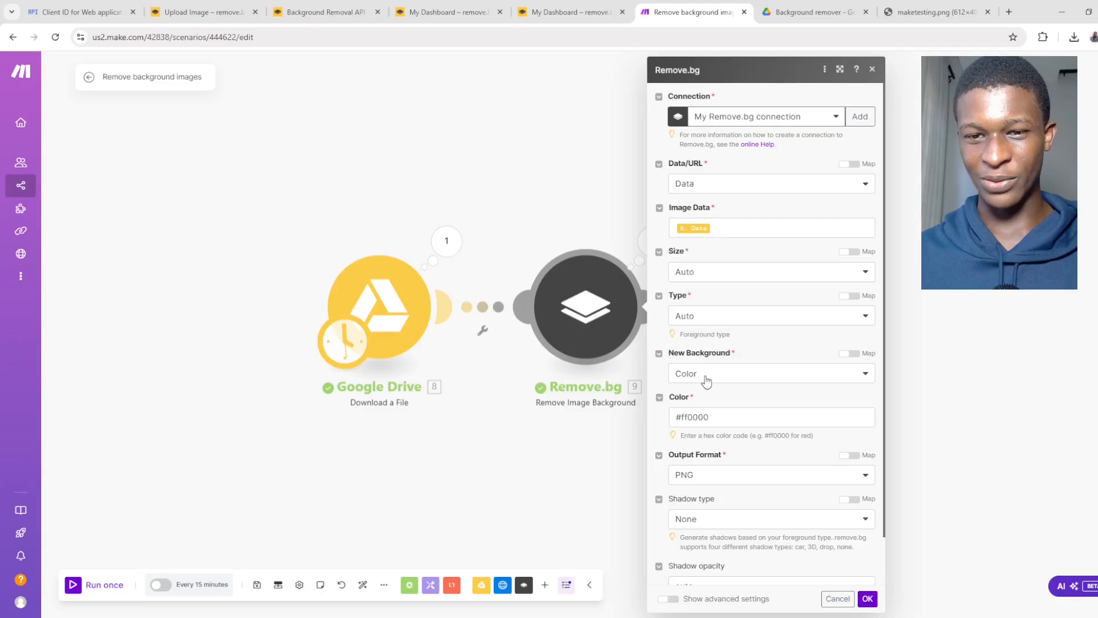
pyautogui.click(709, 374)
pyautogui.click(690, 390)
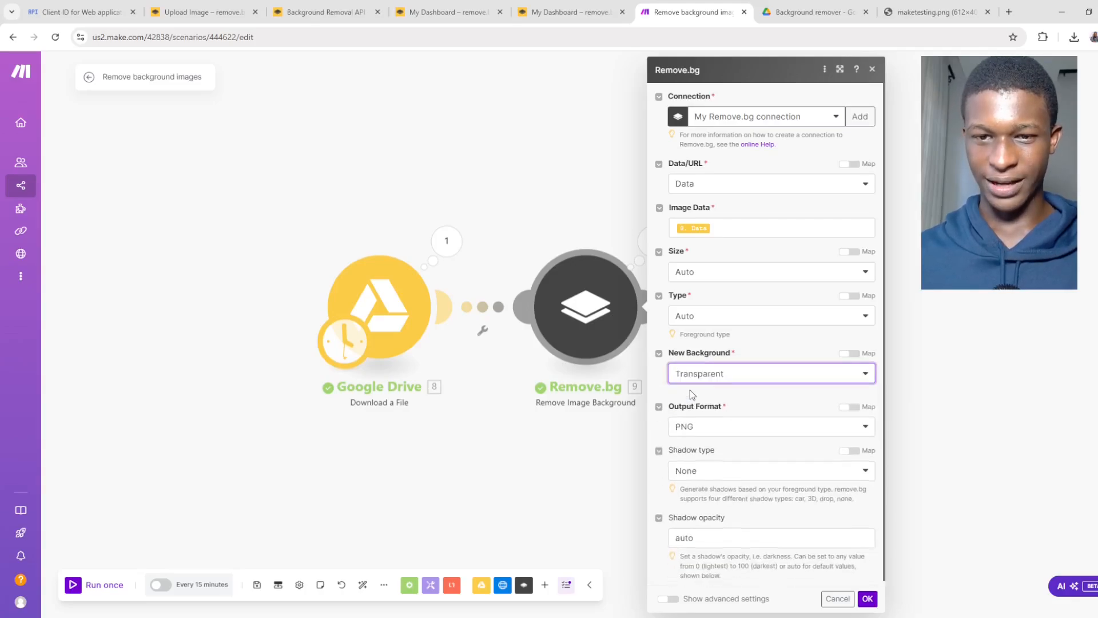
pyautogui.click(555, 472)
# Change the upload module's file name to maketesting_transparent and apply it
pyautogui.click(755, 349)
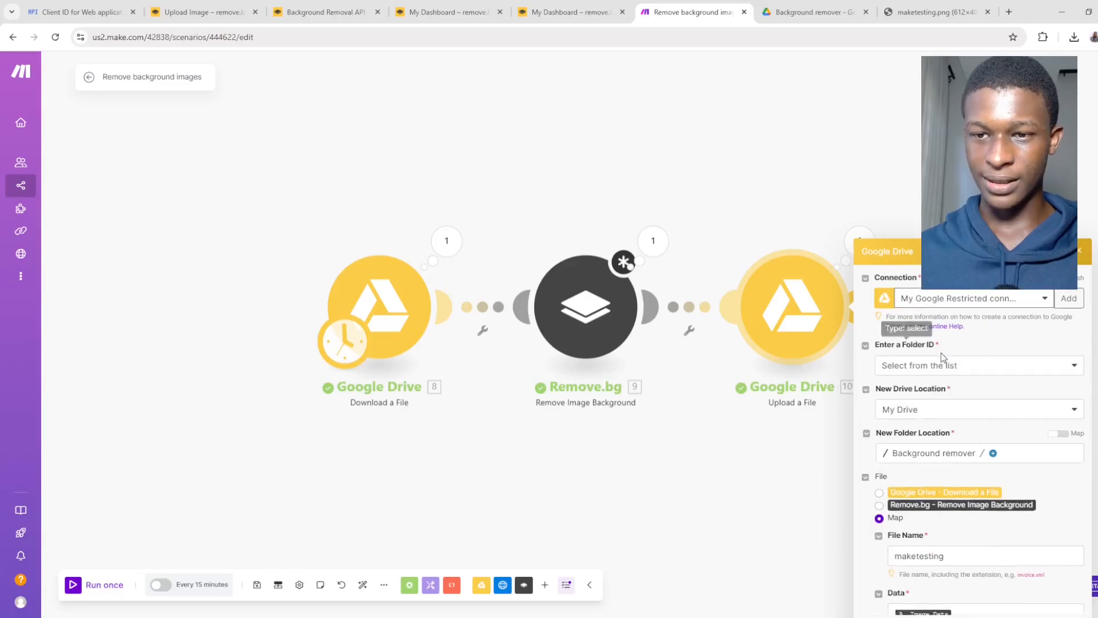
pyautogui.click(943, 413)
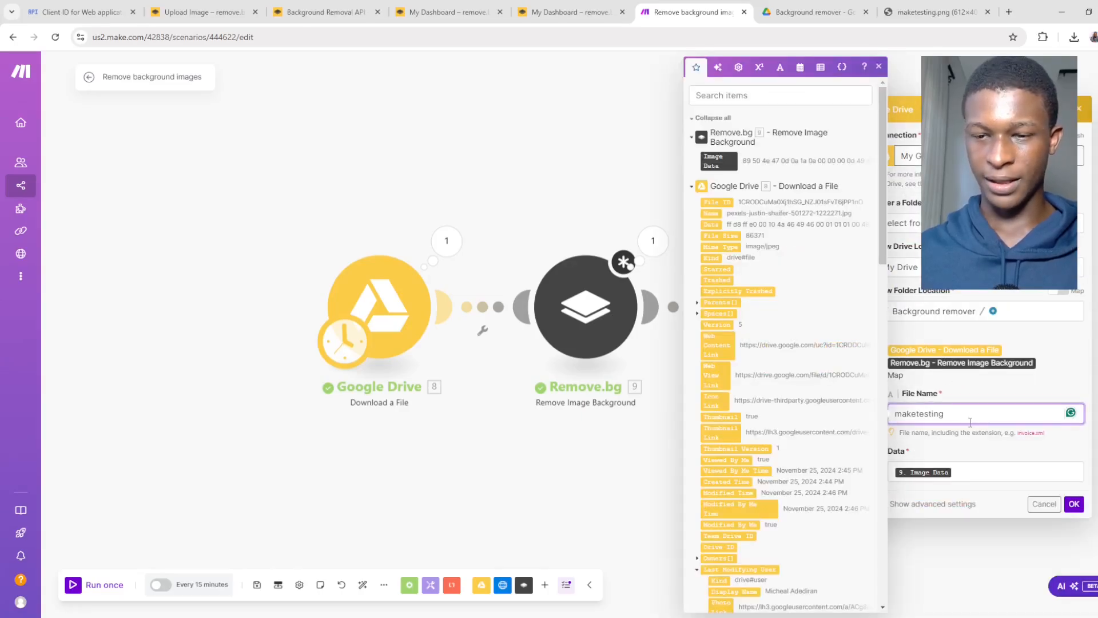
pyautogui.write('_transparent')
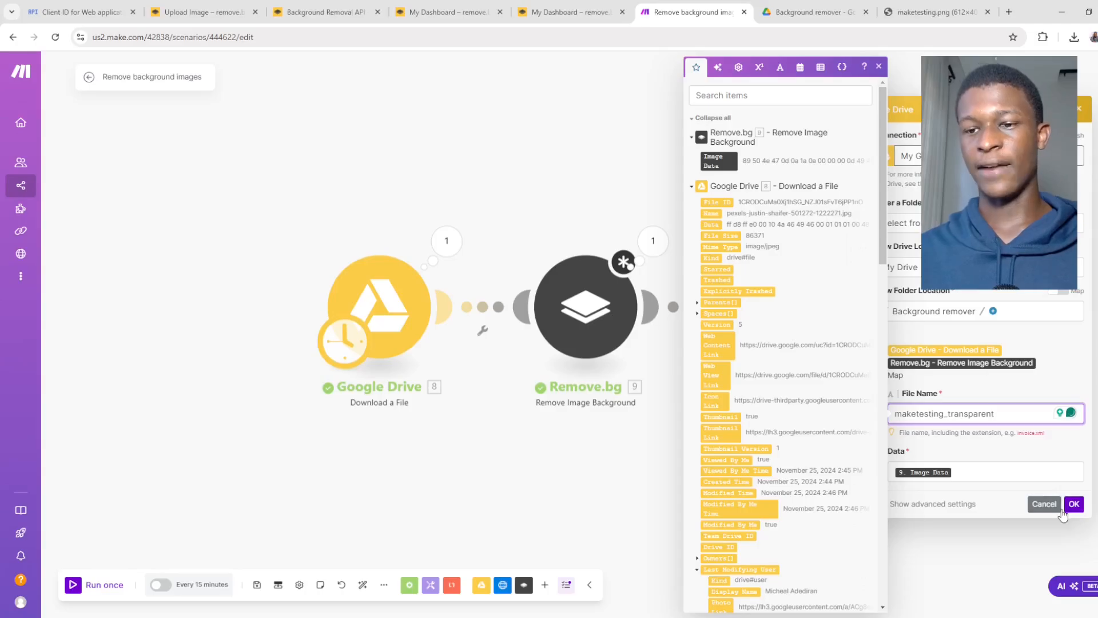
pyautogui.click(1074, 504)
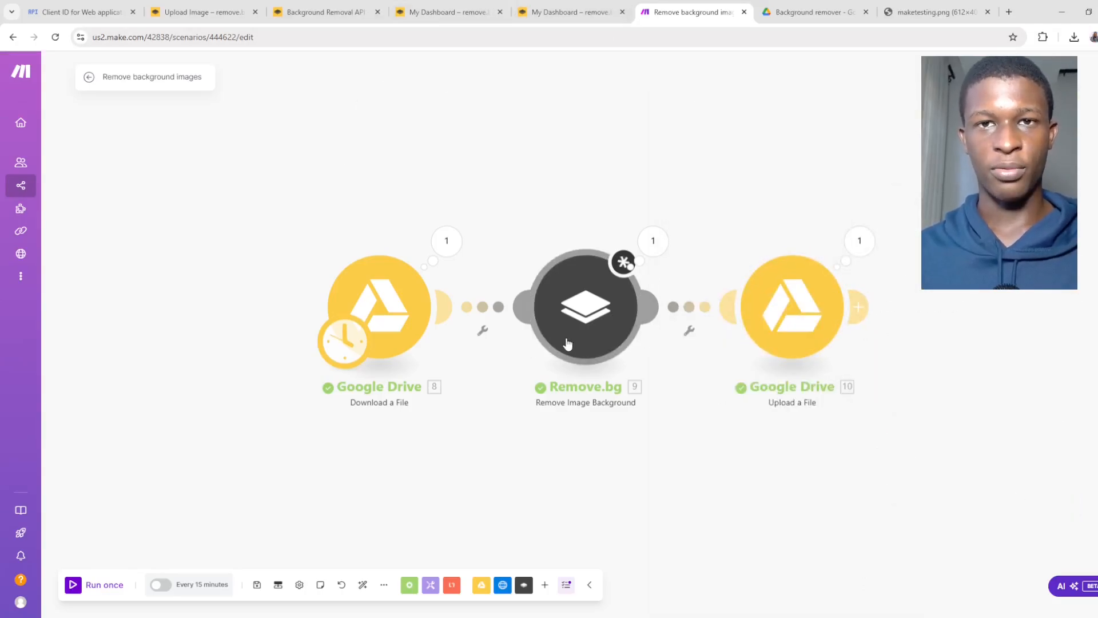
# Save the scenario and apply the Remove.bg module's unsaved change to a Transparent background
pyautogui.click(73, 585)
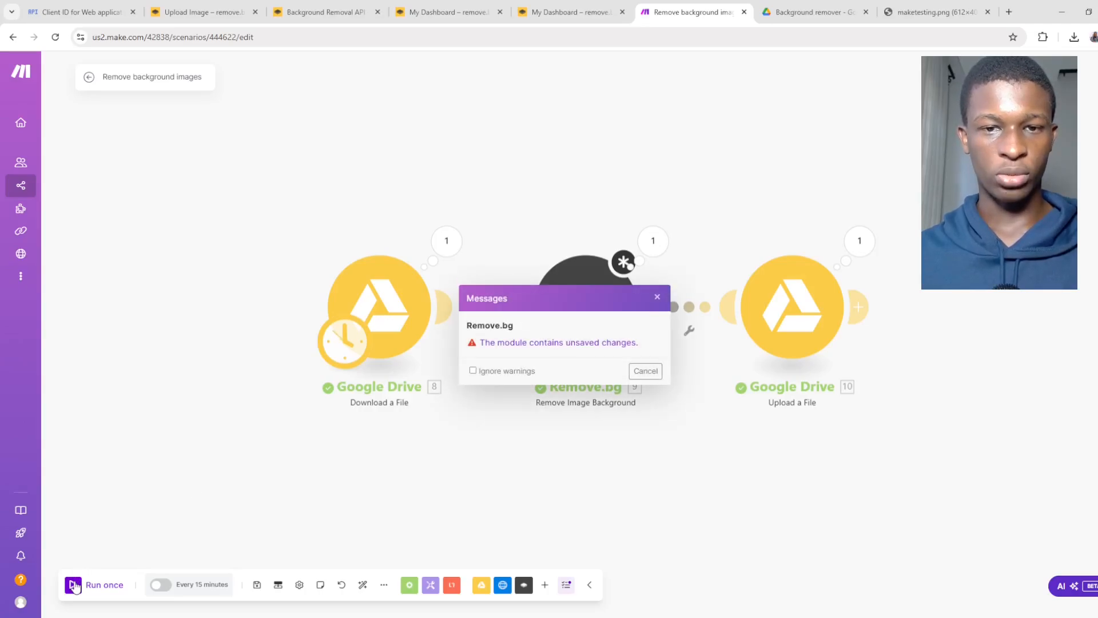
pyautogui.click(645, 371)
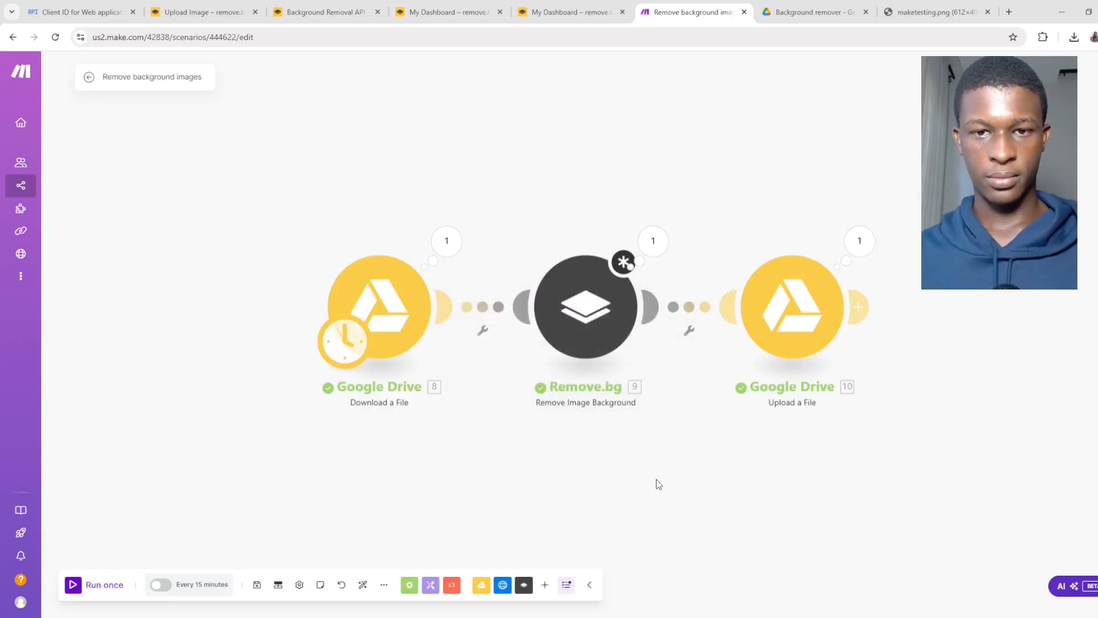
pyautogui.hotkey('ctrl', 's')
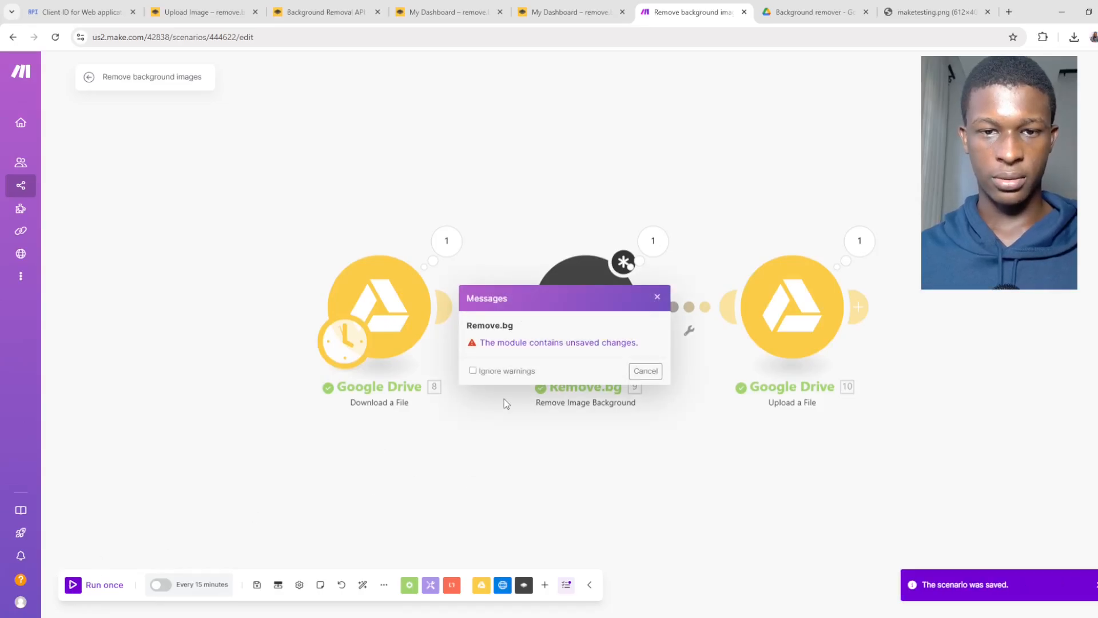
pyautogui.click(537, 342)
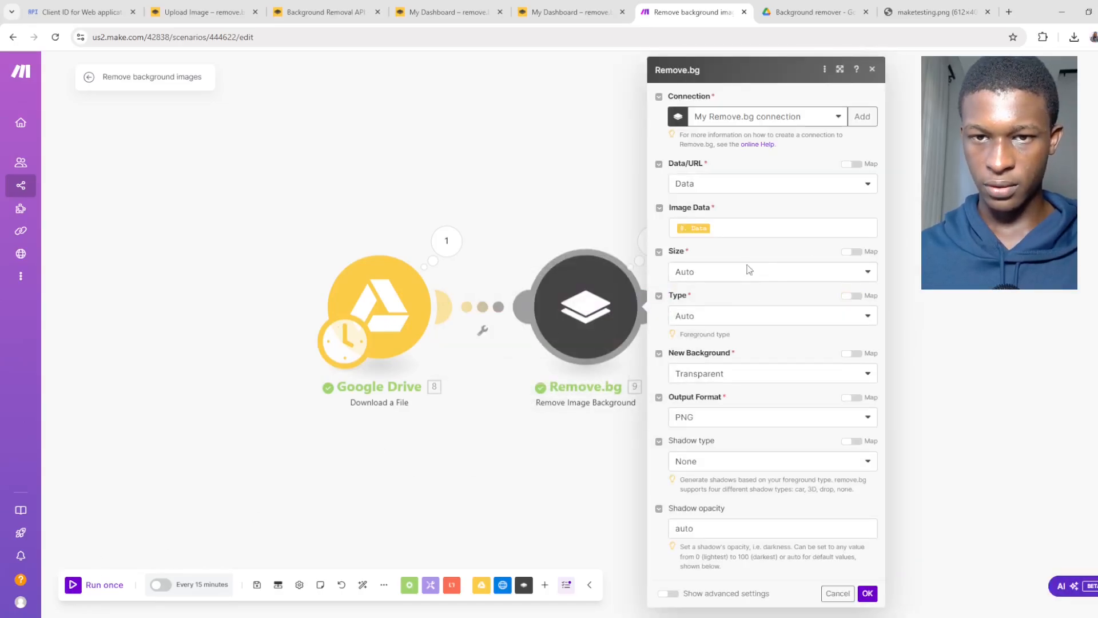
pyautogui.click(867, 594)
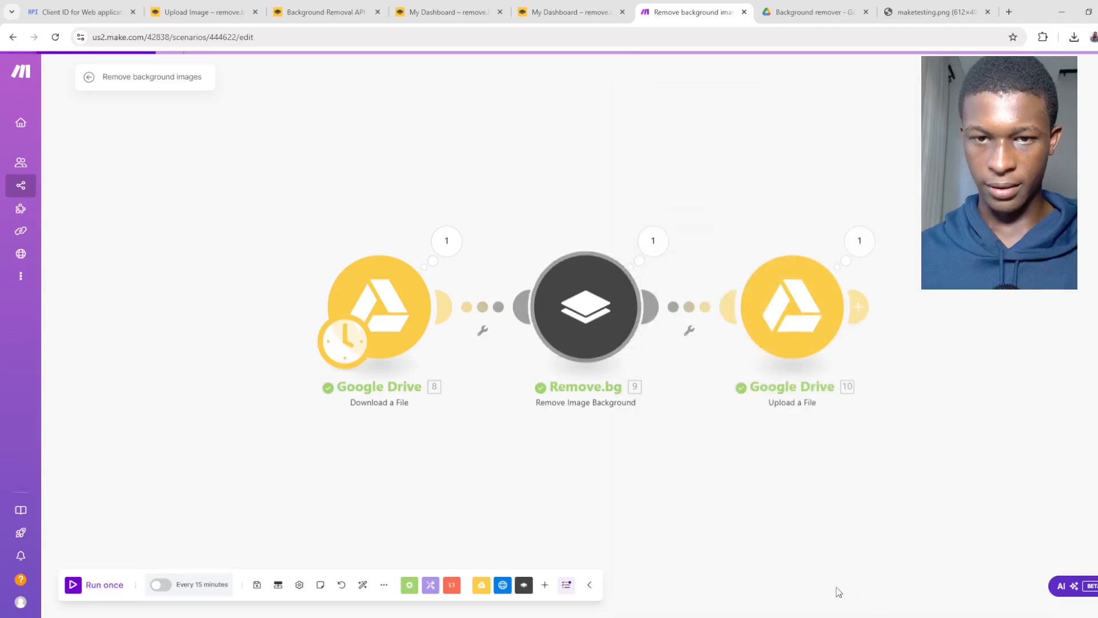
# Run the scenario once, and refresh the Background remover folder in Google Drive
pyautogui.click(84, 584)
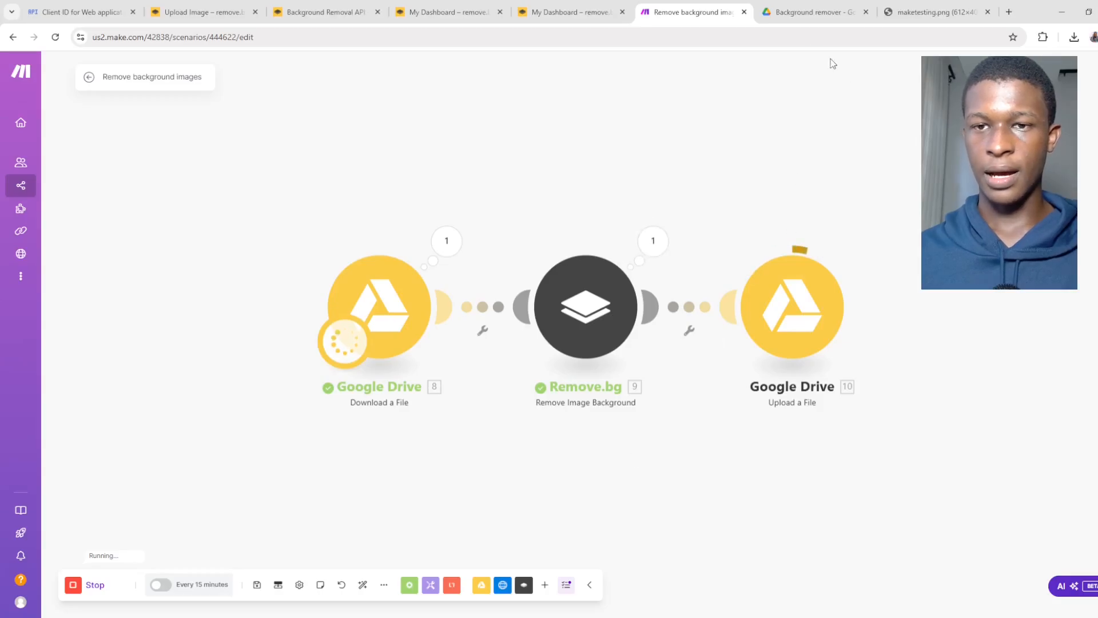
pyautogui.click(811, 12)
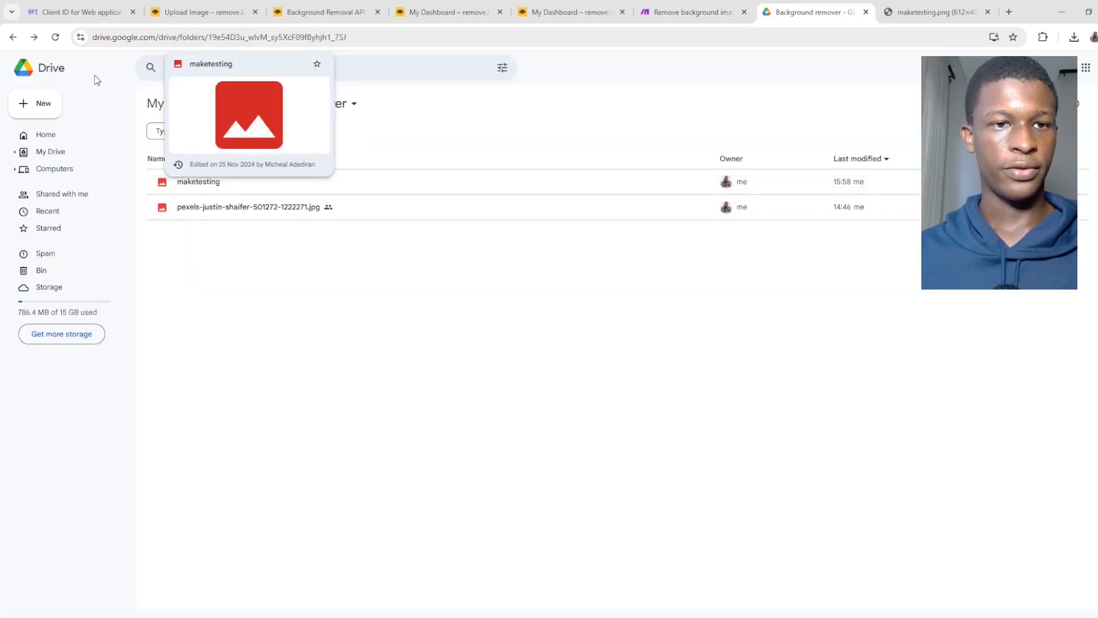
pyautogui.click(52, 39)
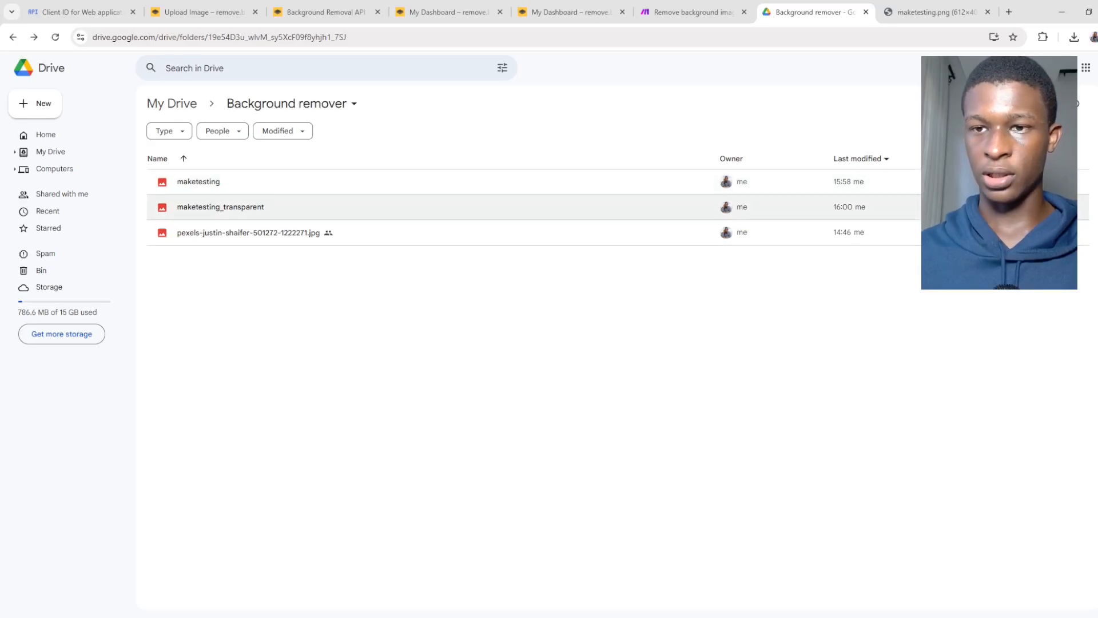
# Download maketesting_transparent and view it in the browser tab holding the earlier image, then return to the Make scenario
pyautogui.click(995, 207)
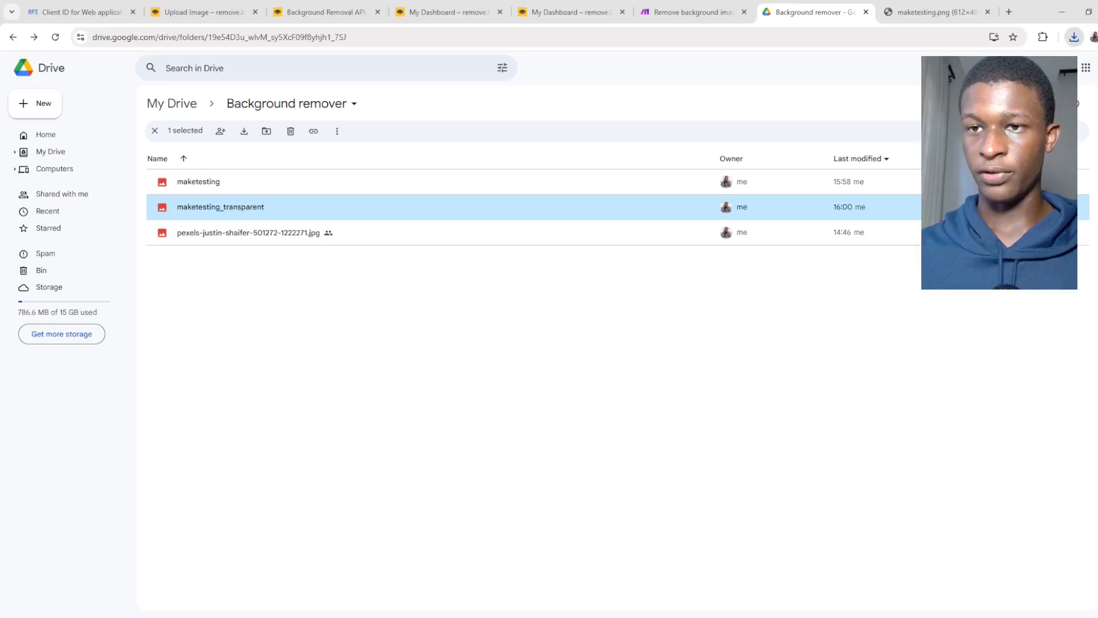
pyautogui.moveTo(998, 78); pyautogui.dragTo(954, 10)
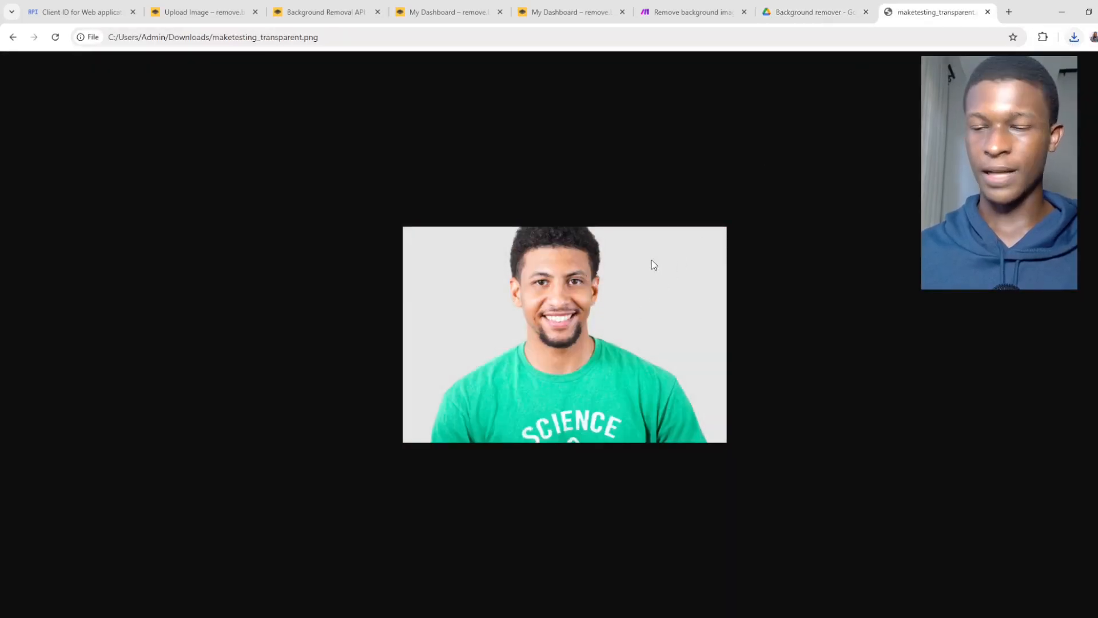
pyautogui.click(693, 12)
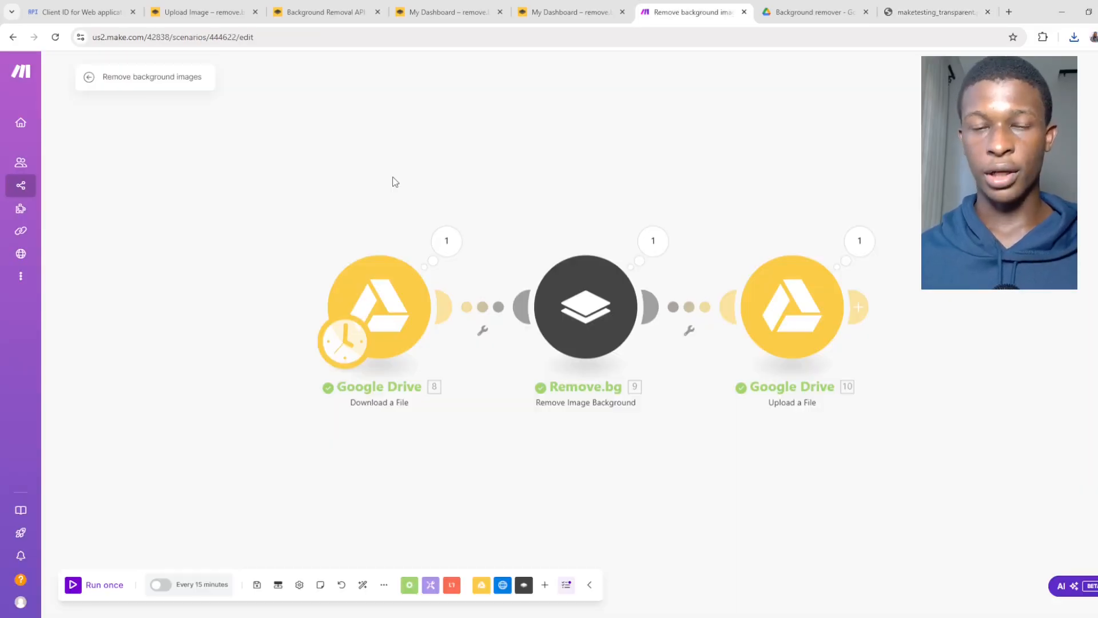